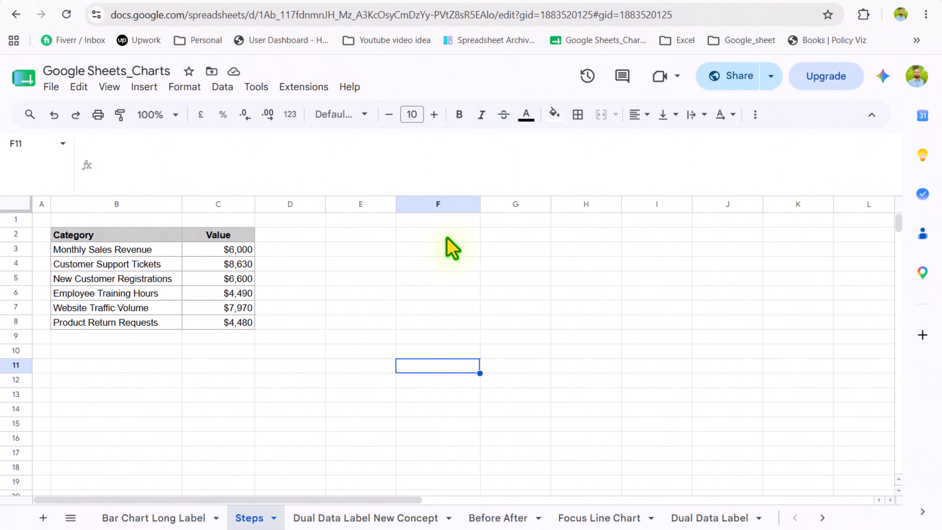
Step: Widen column F to about twice its width and start a SPARKLINE formula in F11 with C3 as its data
left_click_drag(480, 205, 559, 223)
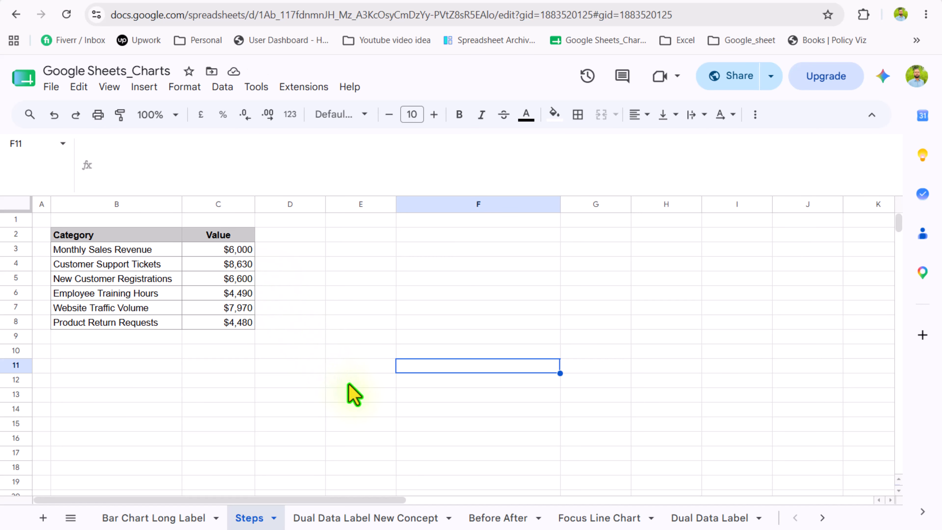
type("=")
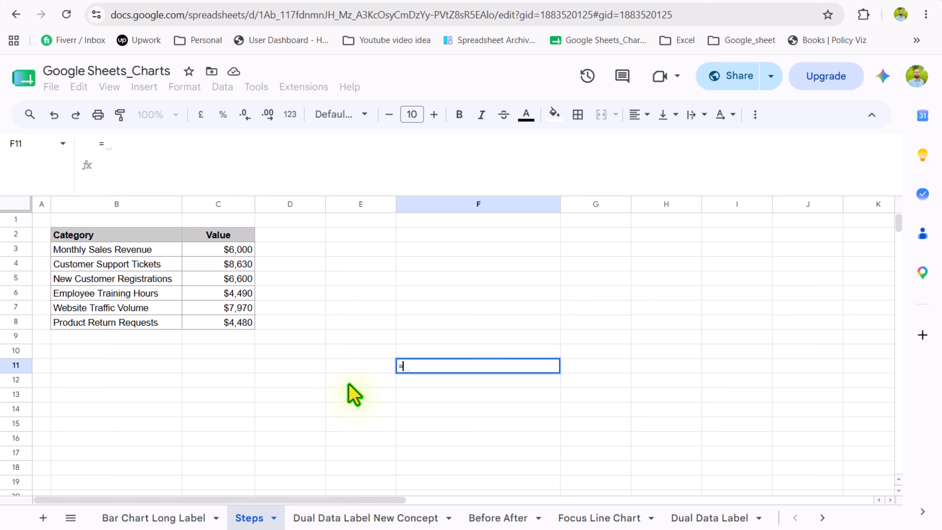
type("Sparkline(")
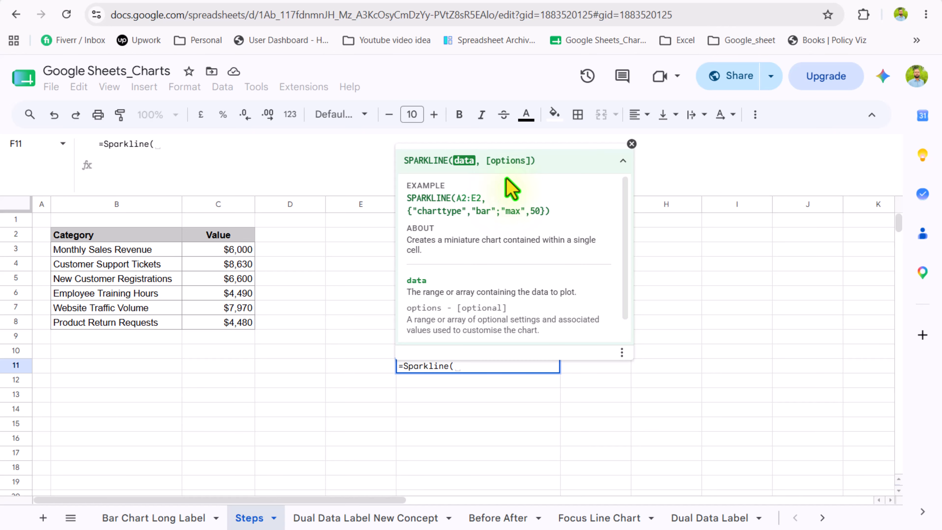
left_click(240, 252)
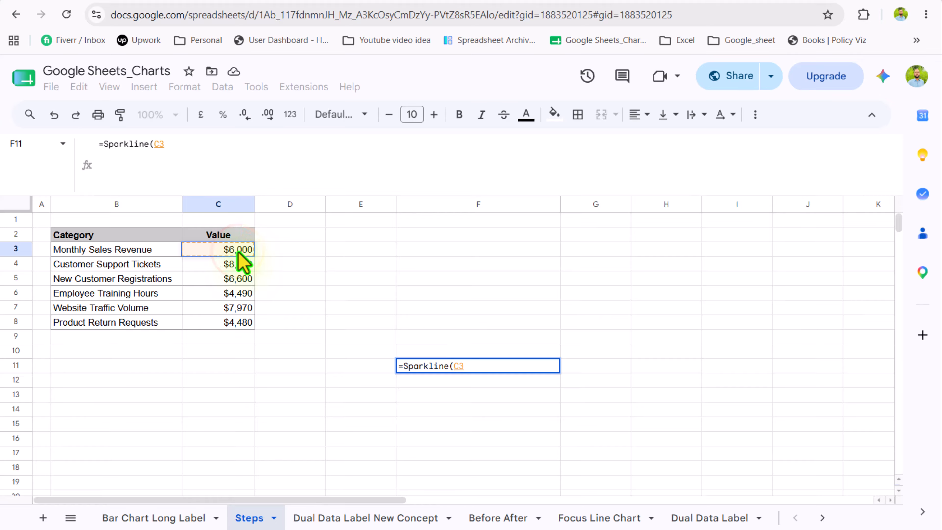
type(",")
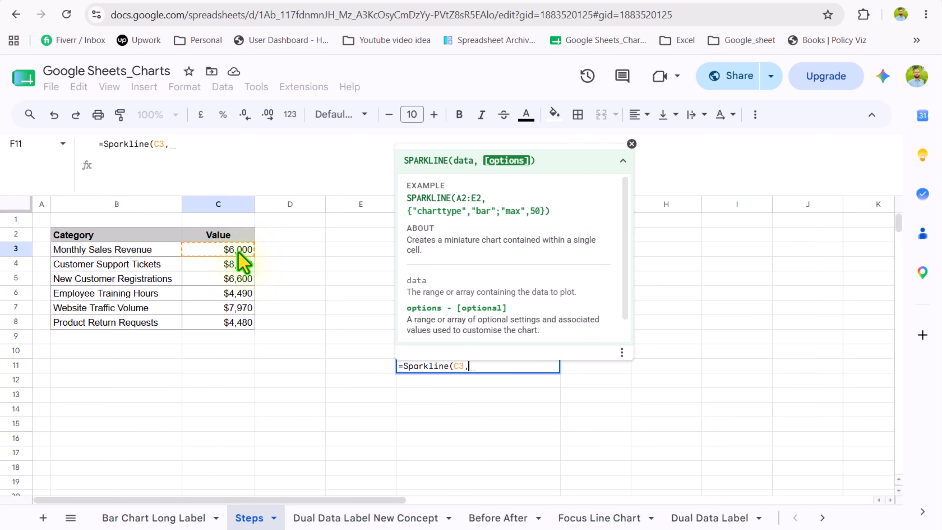
key("alt+Return")
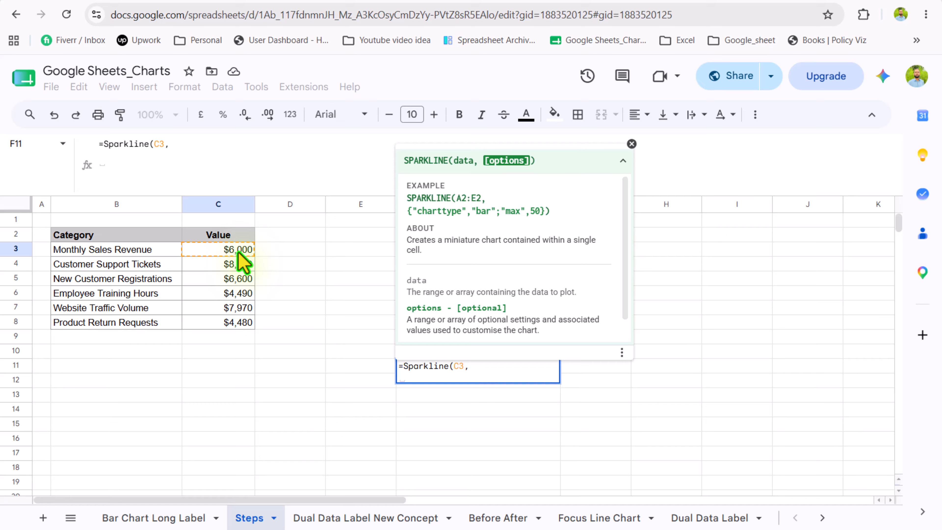
Step: Add the option "Charttype","bar" on a new line of the SPARKLINE formula in F11
type("{\"C")
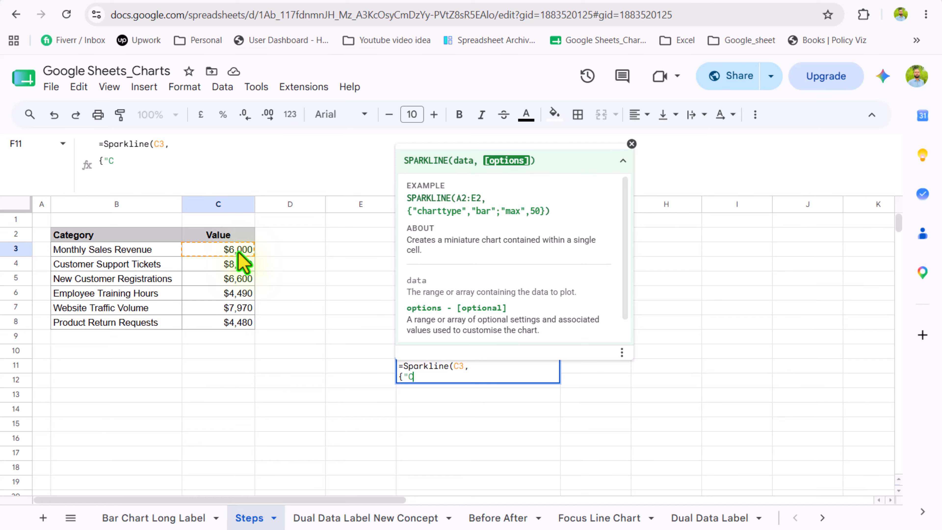
type("harttype\",")
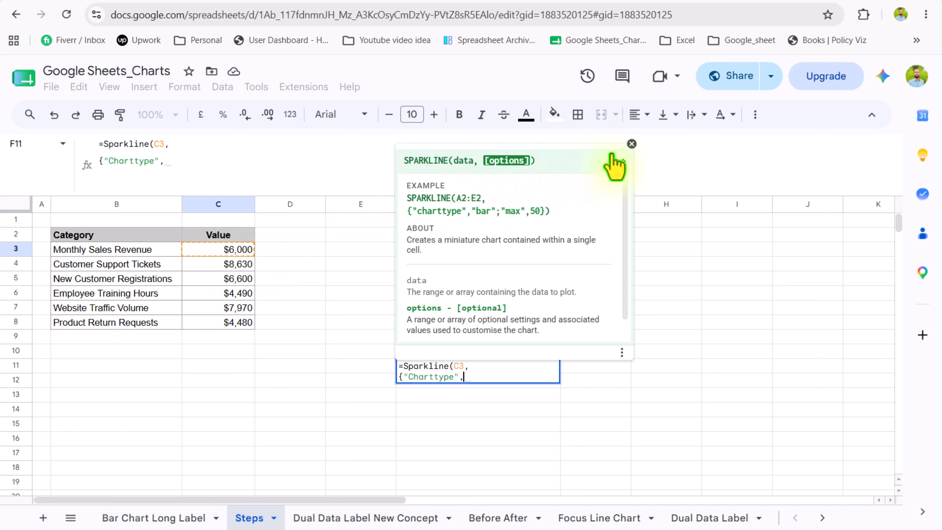
left_click(631, 144)
type("\"")
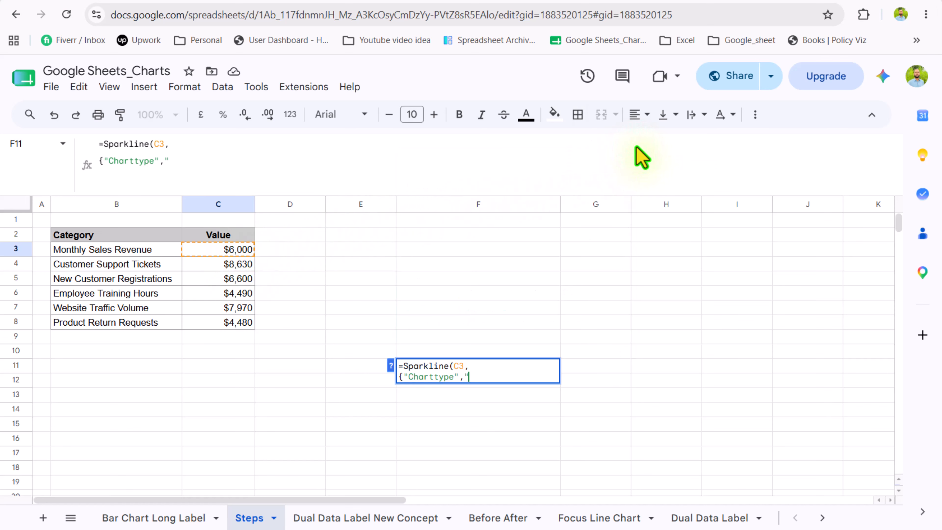
type("bar\";")
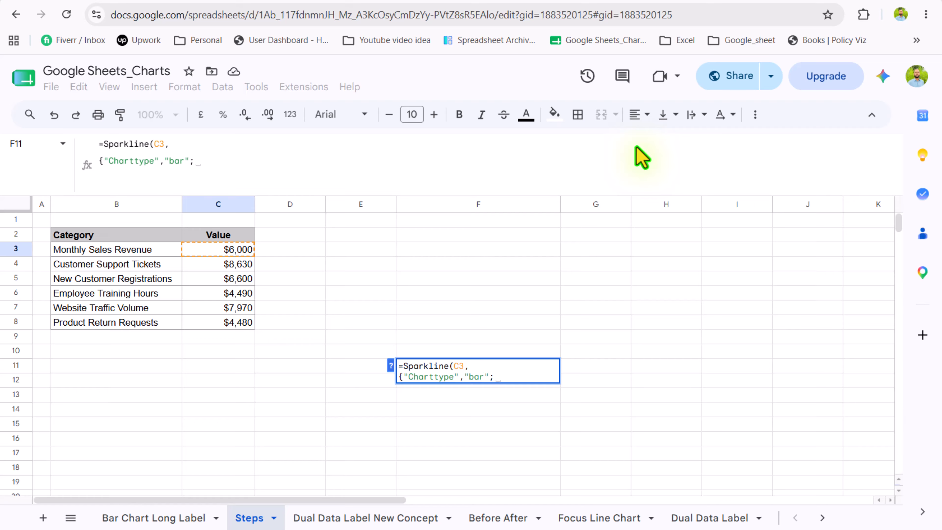
key("alt+Return")
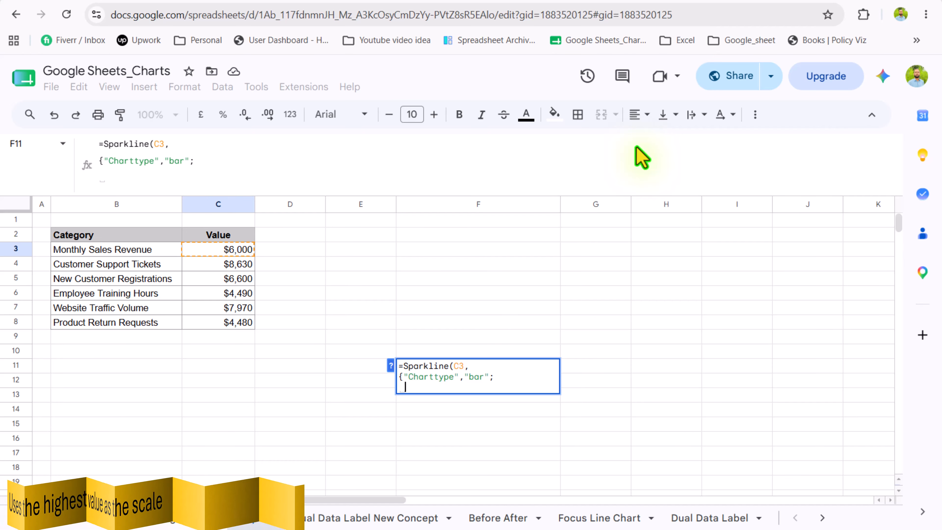
Step: Add a "max" option that takes Max of the value column with absolute references, $C$3:$C$8
type("\"")
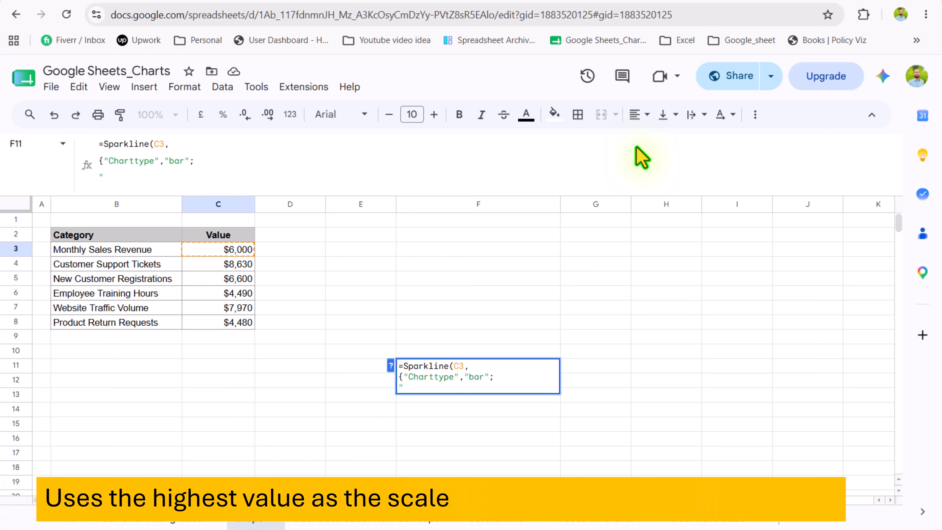
type("max\", ")
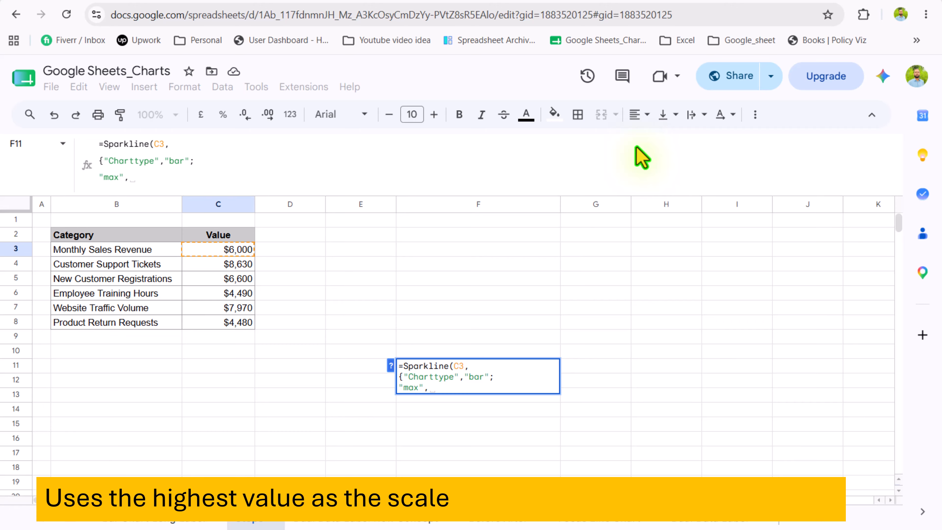
type("Ma")
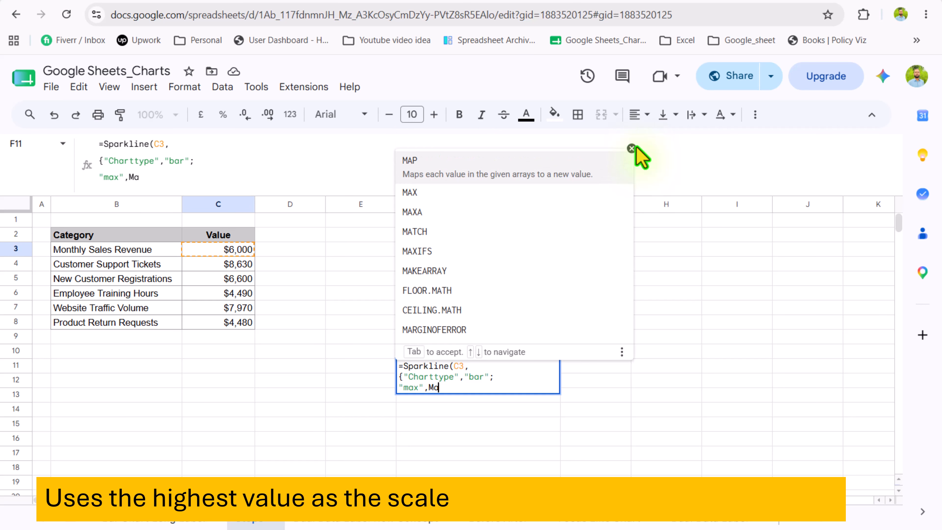
type("x(")
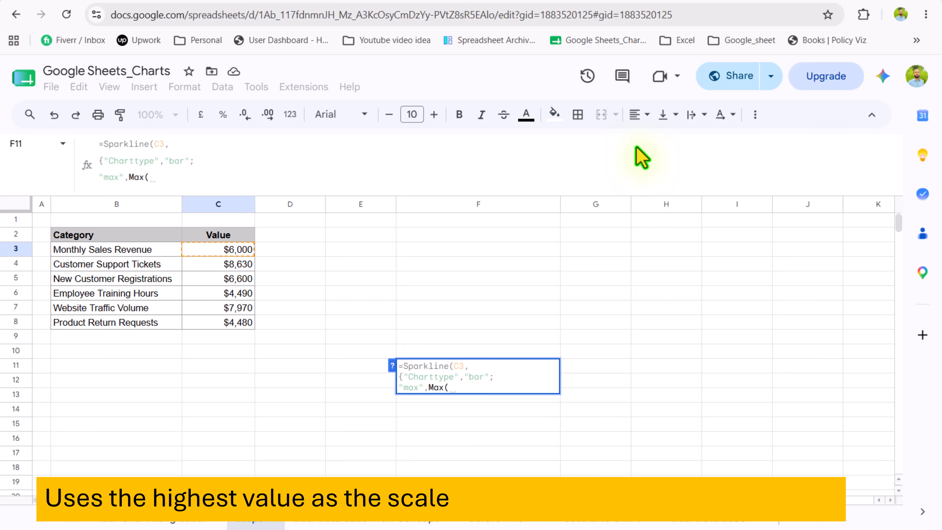
left_click(241, 247)
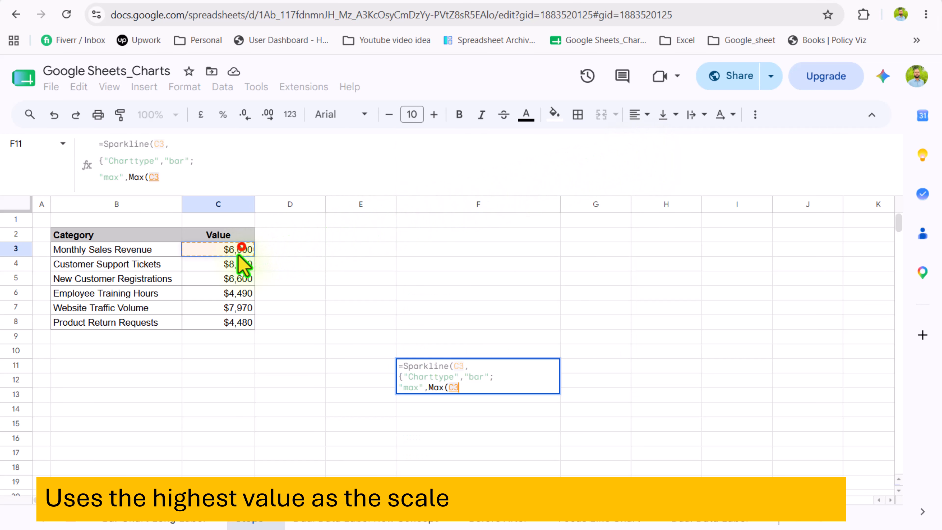
left_click_drag(239, 256, 237, 325)
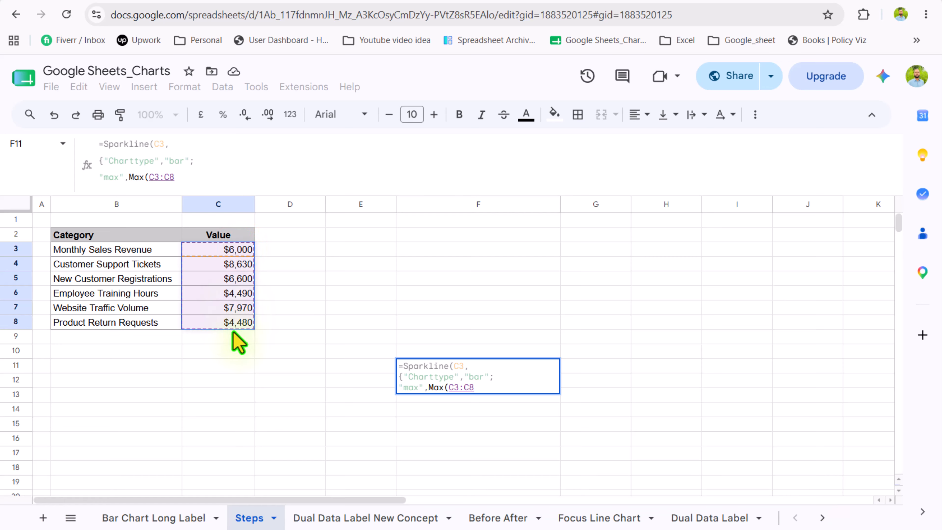
key("F4")
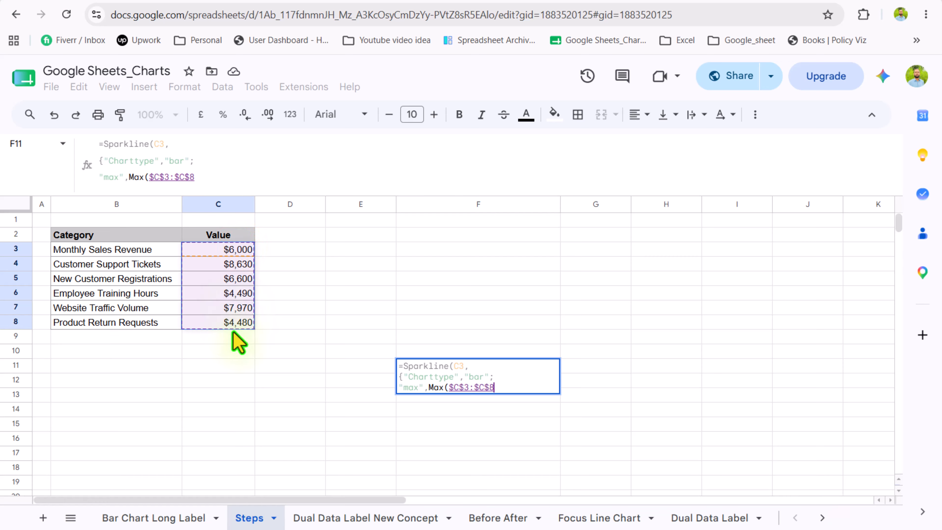
type(")")
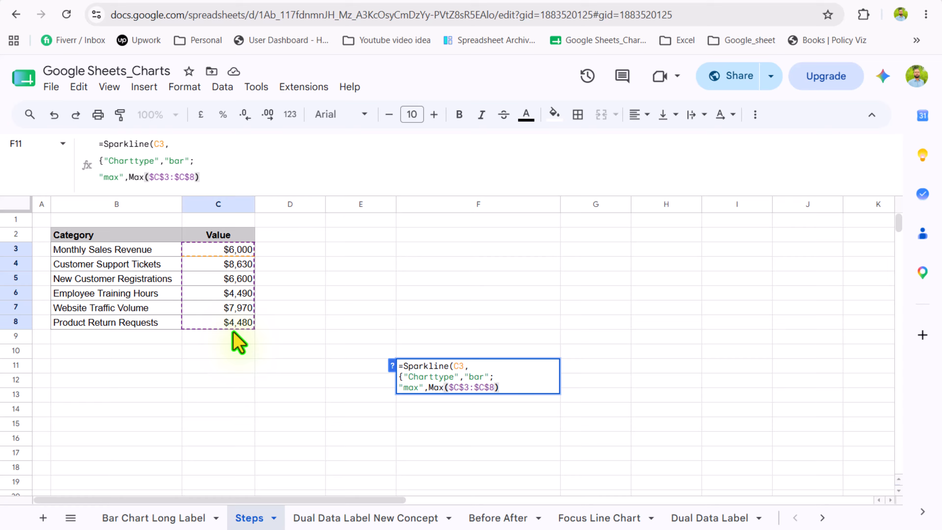
type(";")
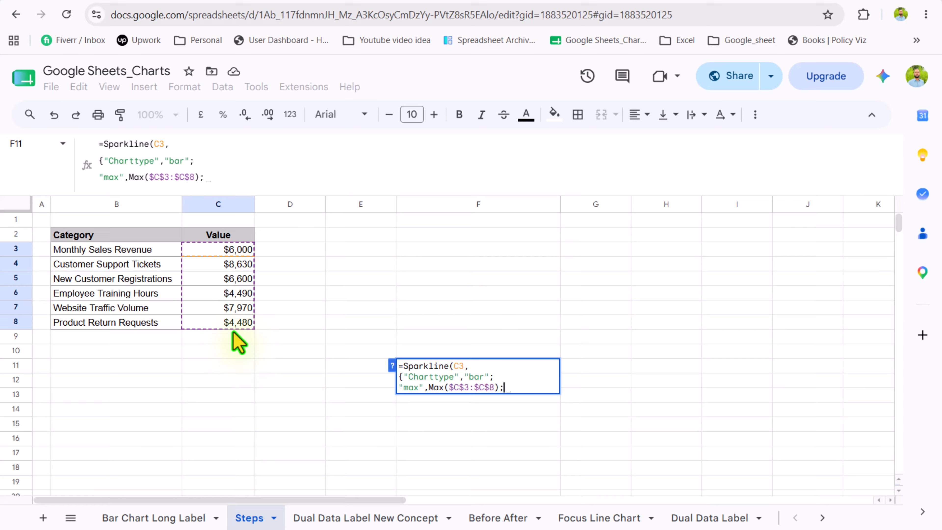
Step: Add the option "Color1","Blue" on a new line, close the braces and parenthesis, and enter the formula in F11
key("ctrl+Return")
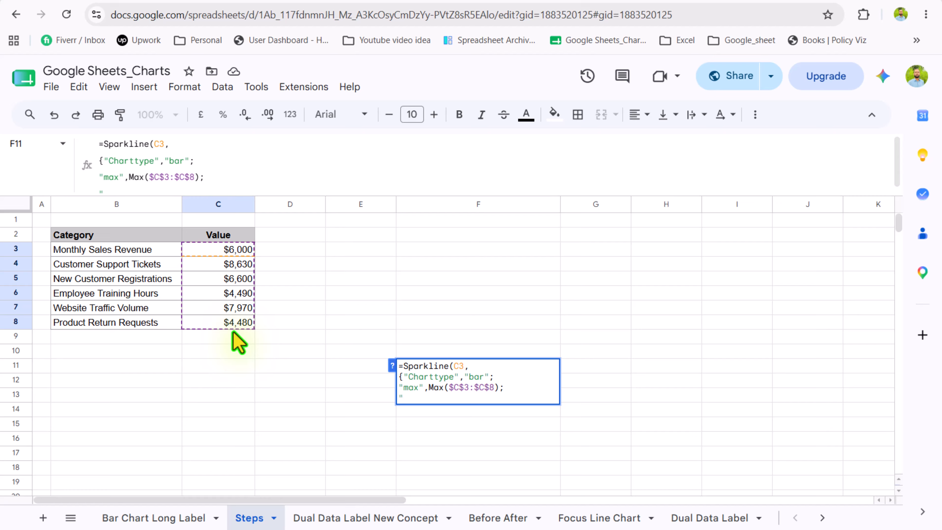
type("\"Color1\",")
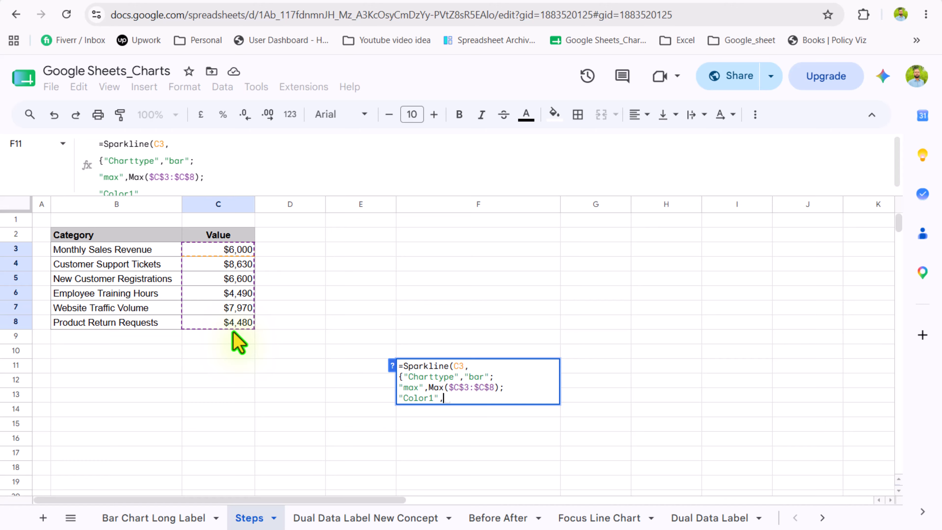
type("\"B")
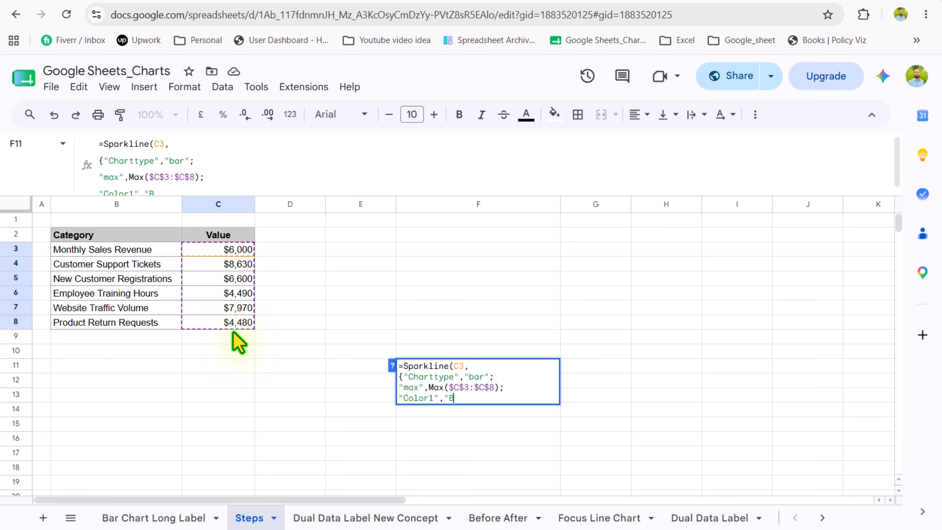
type("lue\"})")
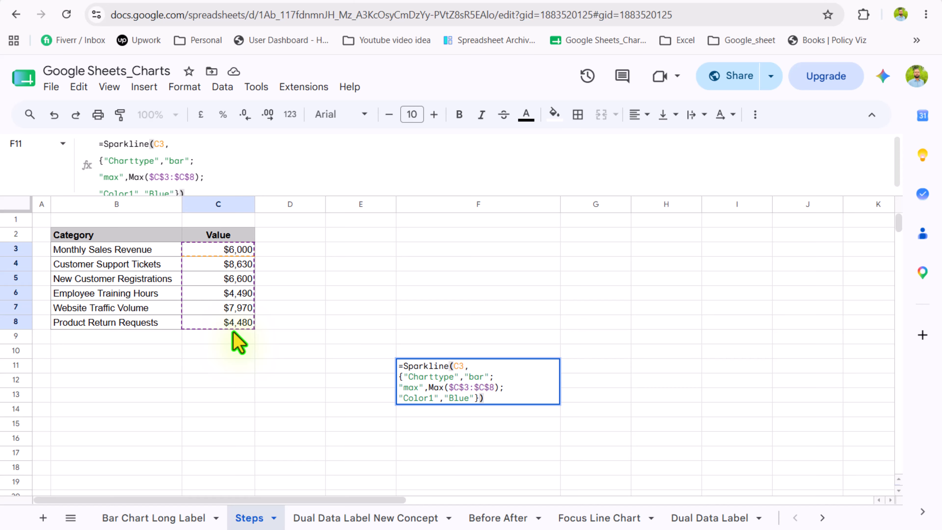
key("Return")
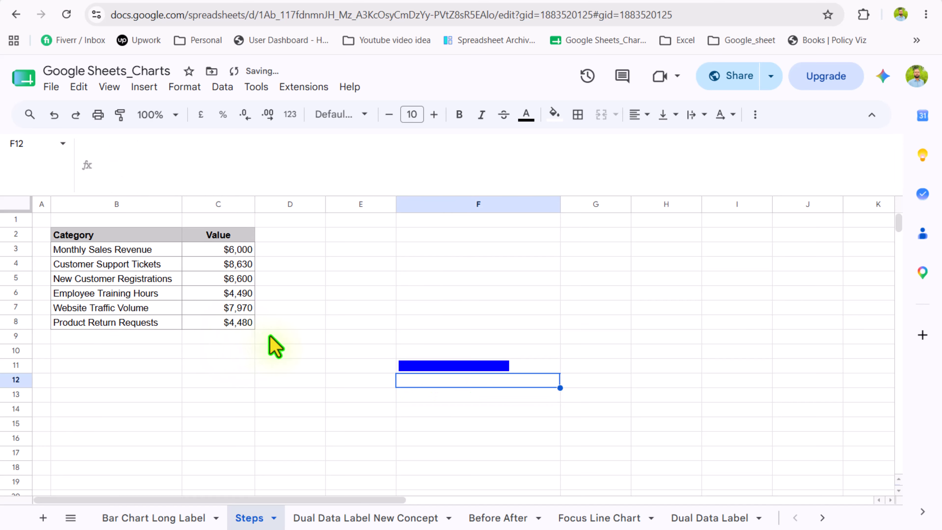
Step: Fill the sparkline formula from F11 down to F18, and clear the surplus cells F17:F18
left_click(528, 363)
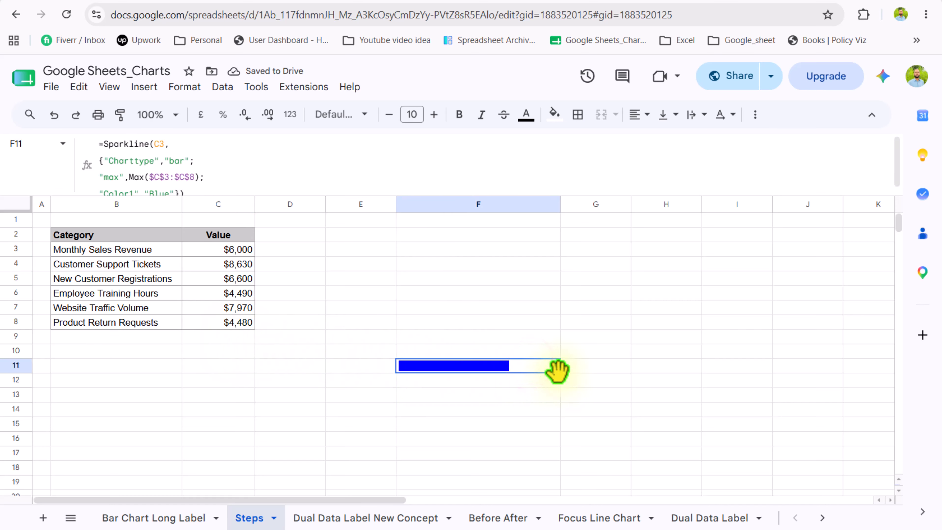
left_click_drag(560, 373, 550, 467)
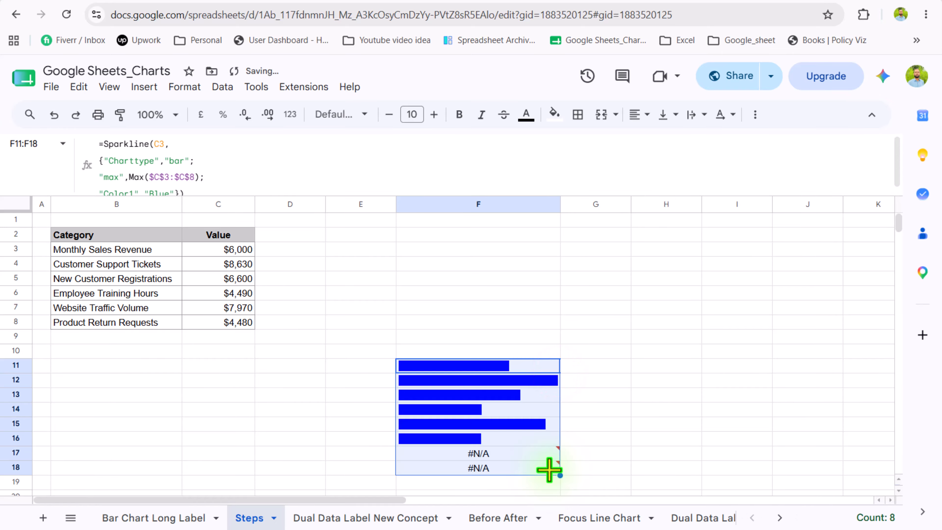
left_click(469, 453)
left_click_drag(469, 465, 473, 470)
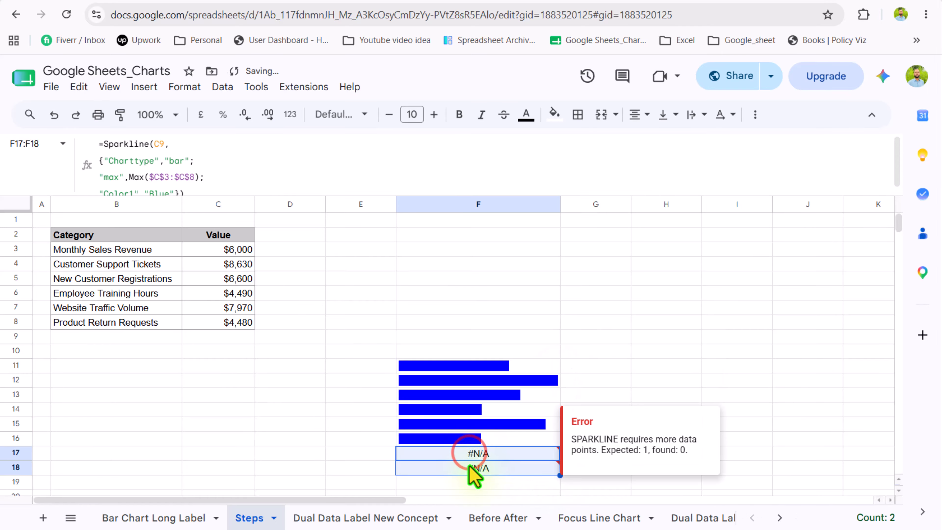
key("Delete")
left_click(500, 440)
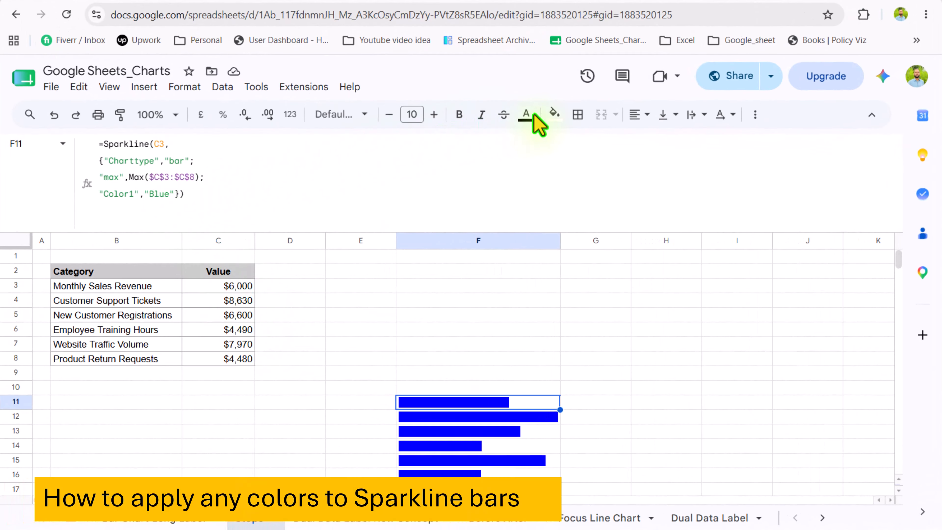
Step: Fill the empty cell G4 with a light blue from the fill colour palette
left_click(554, 113)
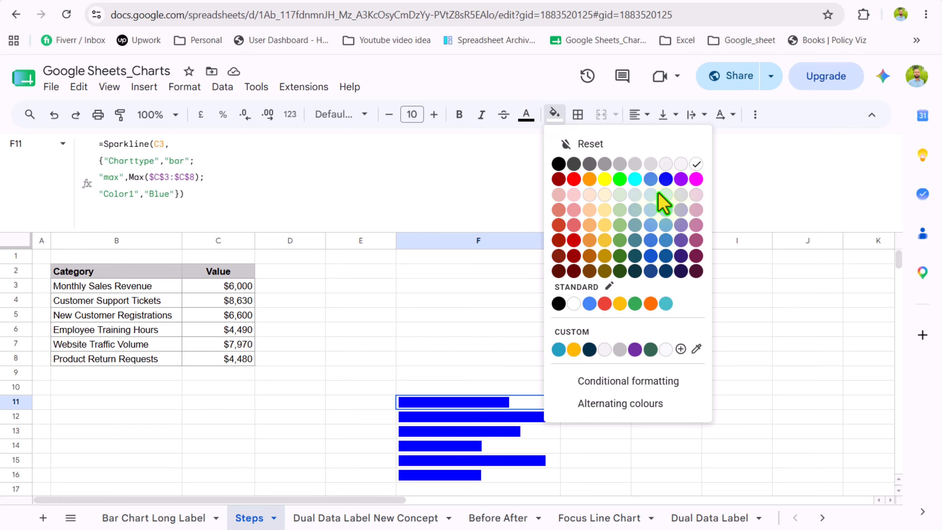
left_click(501, 307)
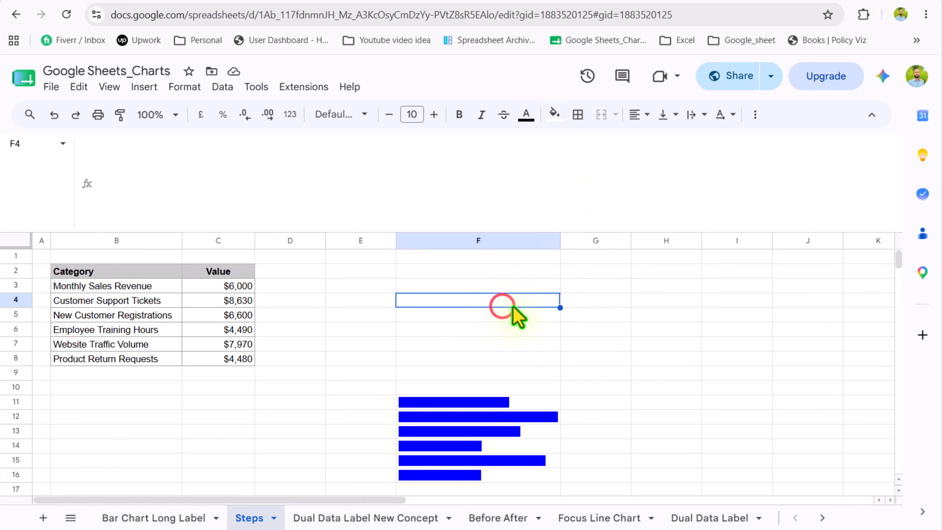
left_click(619, 298)
left_click(554, 114)
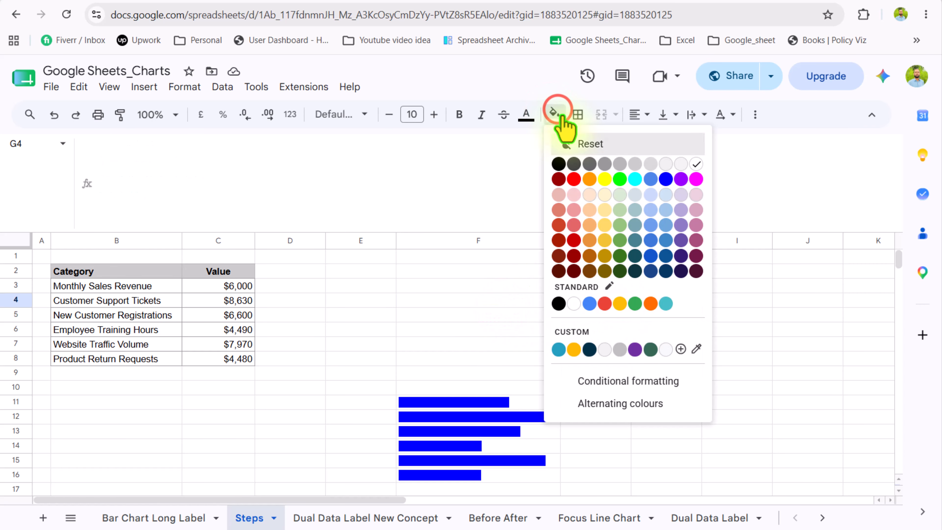
left_click(655, 215)
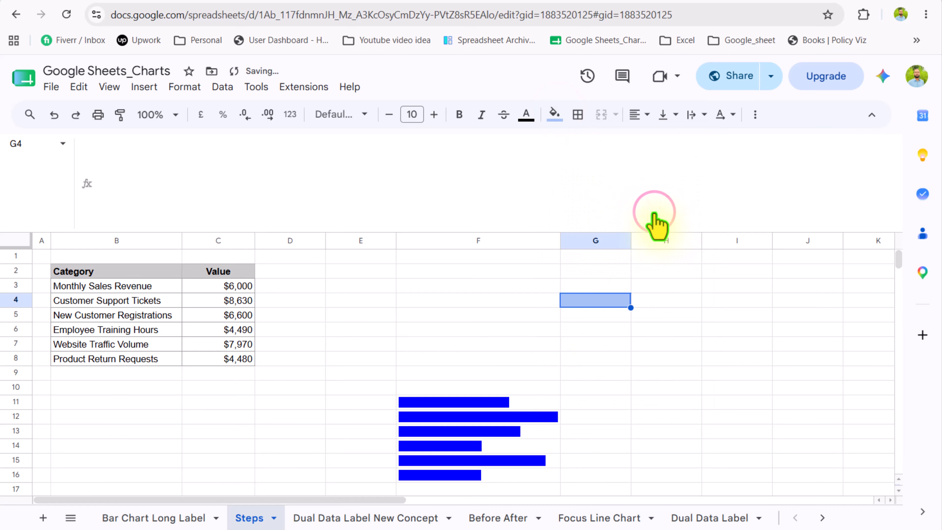
Step: Copy the hex code of G4's fill colour from the custom colour picker and close the picker
left_click(555, 114)
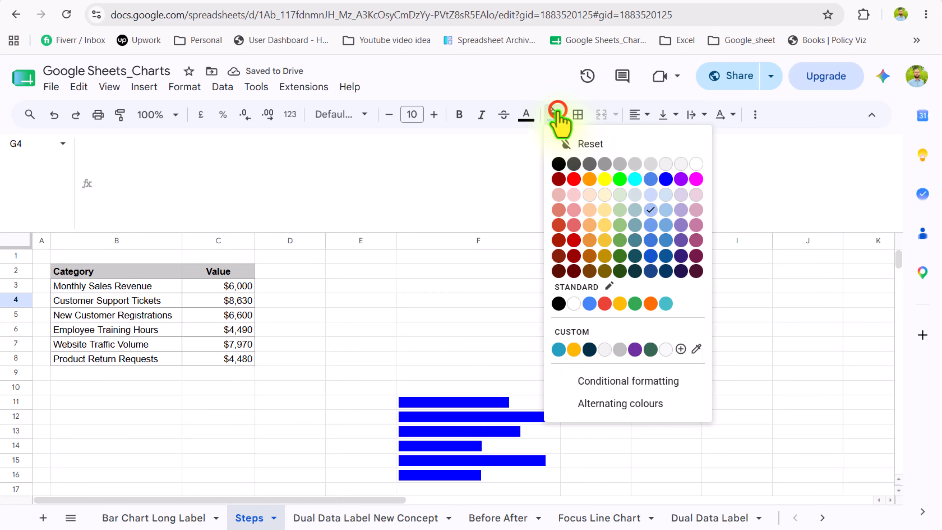
left_click(681, 349)
key("ctrl+c")
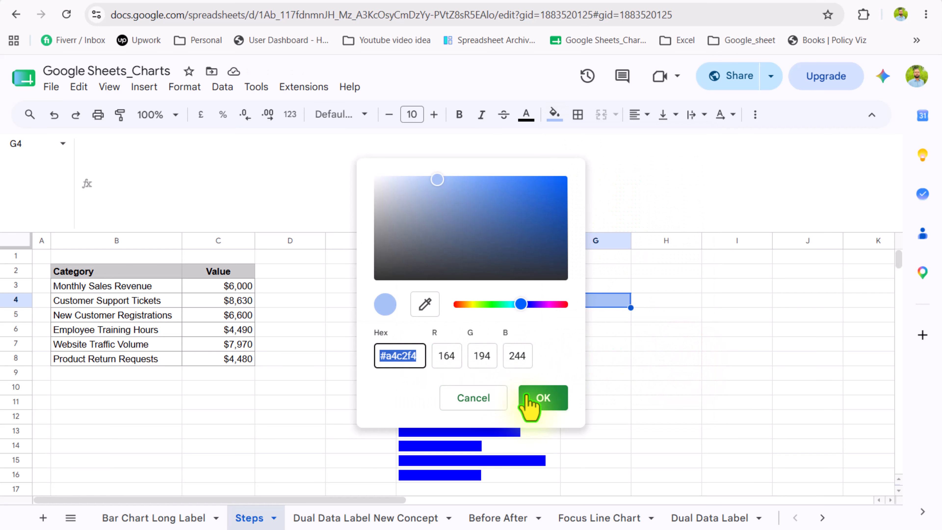
left_click(529, 406)
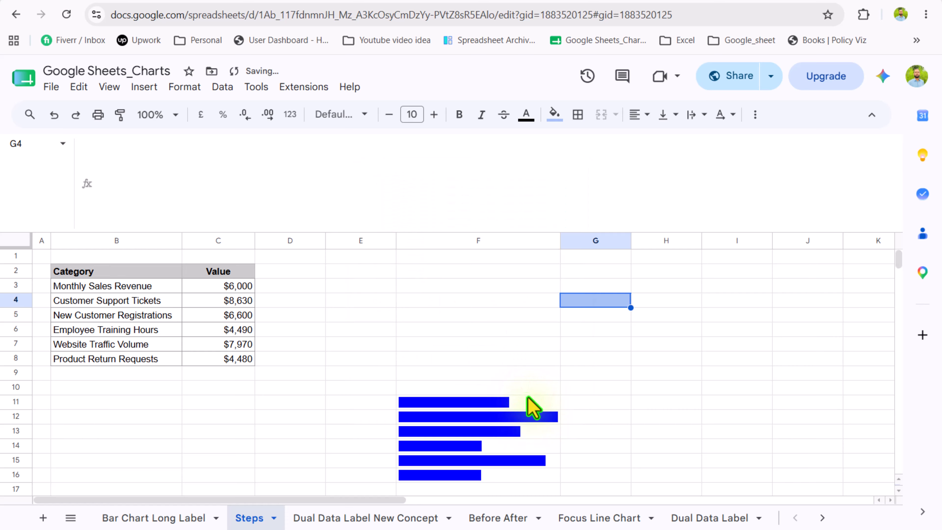
Step: Replace "Blue" with the copied hex code #a4c2f4 as Color1 in F11's sparkline formula, and fill it down to F16
left_click(529, 403)
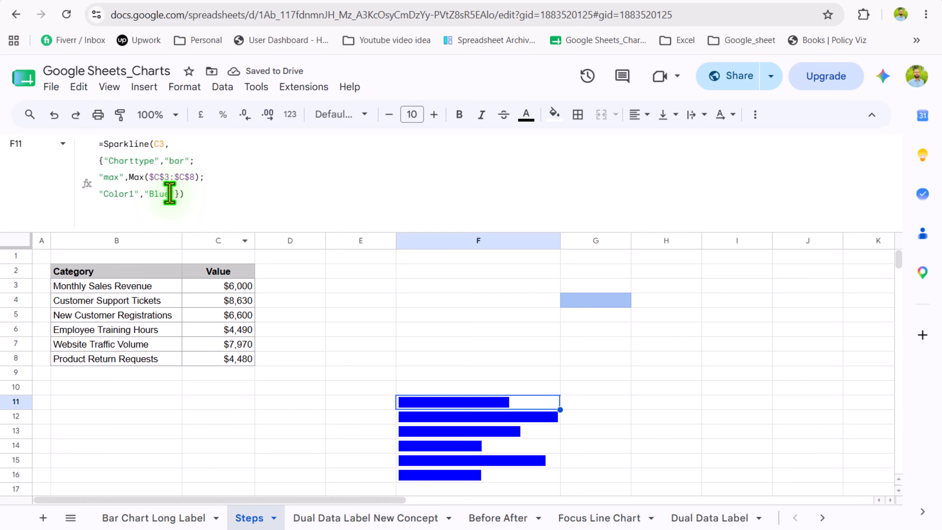
left_click_drag(169, 193, 151, 193)
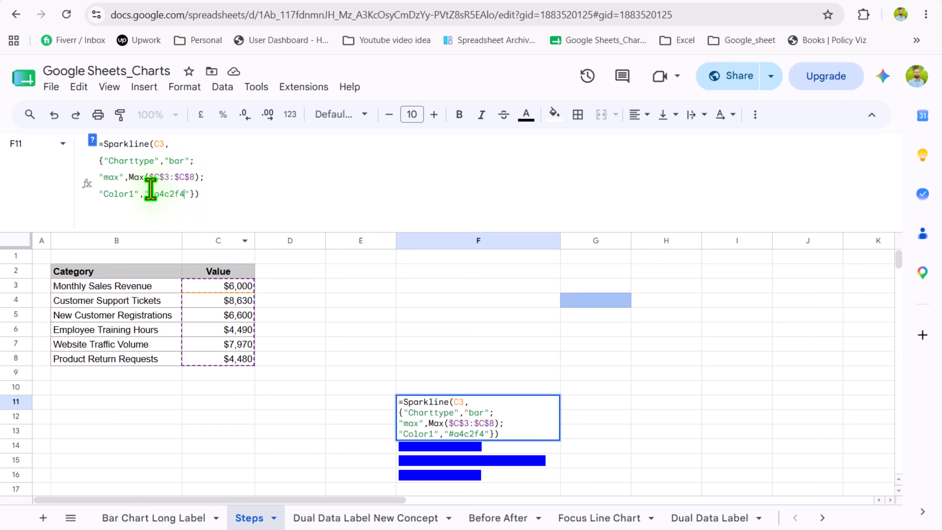
key("ctrl+v")
left_click(217, 193)
key("Return")
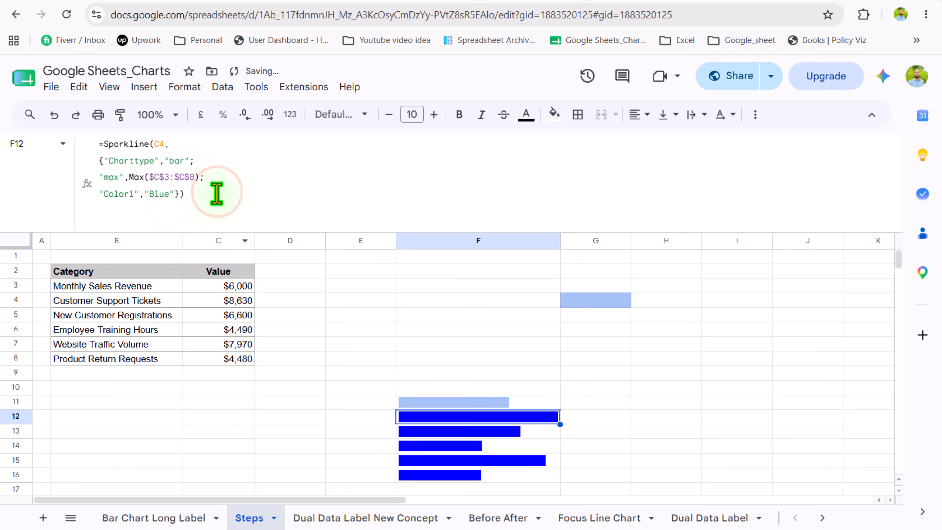
left_click(539, 399)
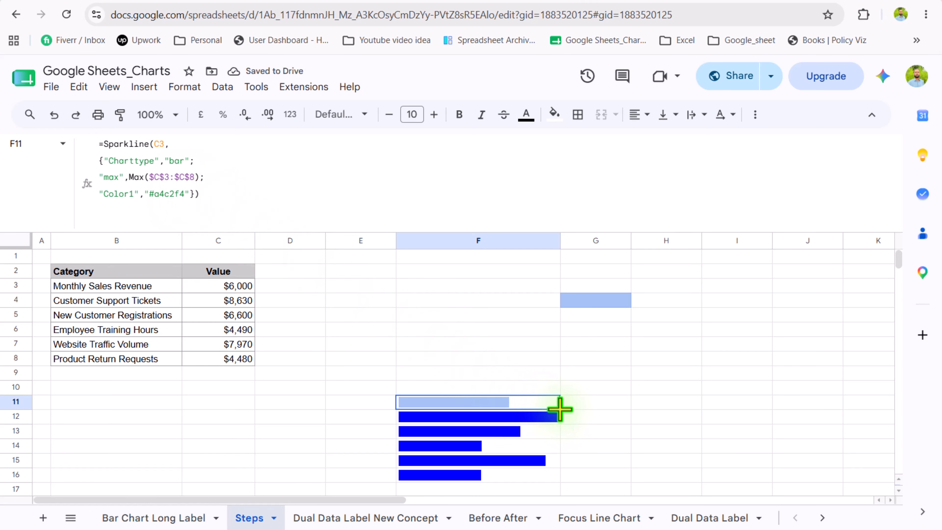
left_click_drag(559, 409, 549, 476)
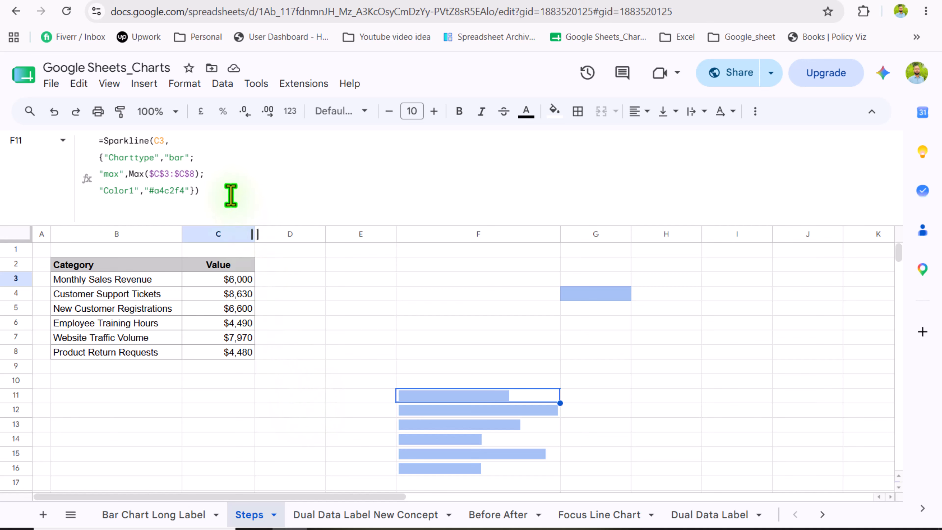
Step: Remove the hex colour and closing brackets after "Color1", in F11's formula and start a new line
left_click_drag(231, 195, 150, 198)
key("BackSpace")
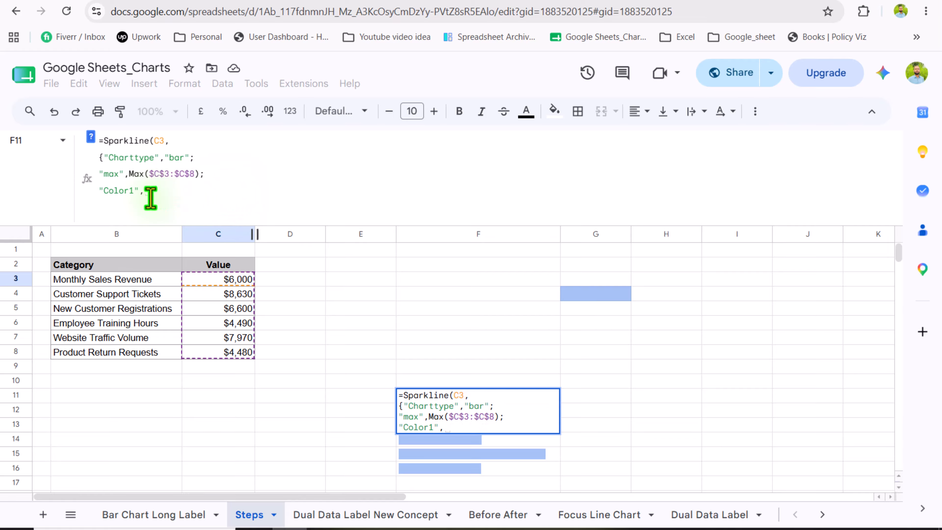
key("ctrl+Return")
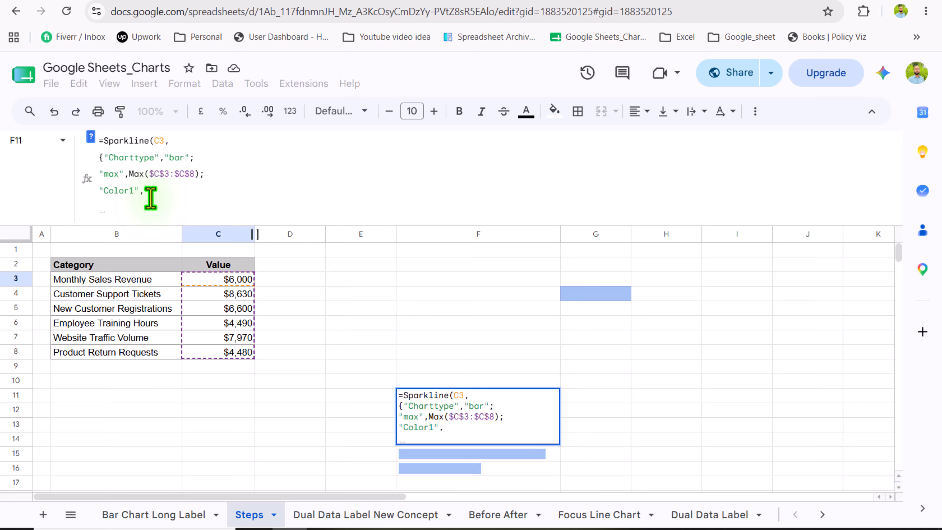
Step: Add an IF as the Color1 value that returns "green" when C3 equals Max($C$3:$C$8), using absolute references for the range
type("IF")
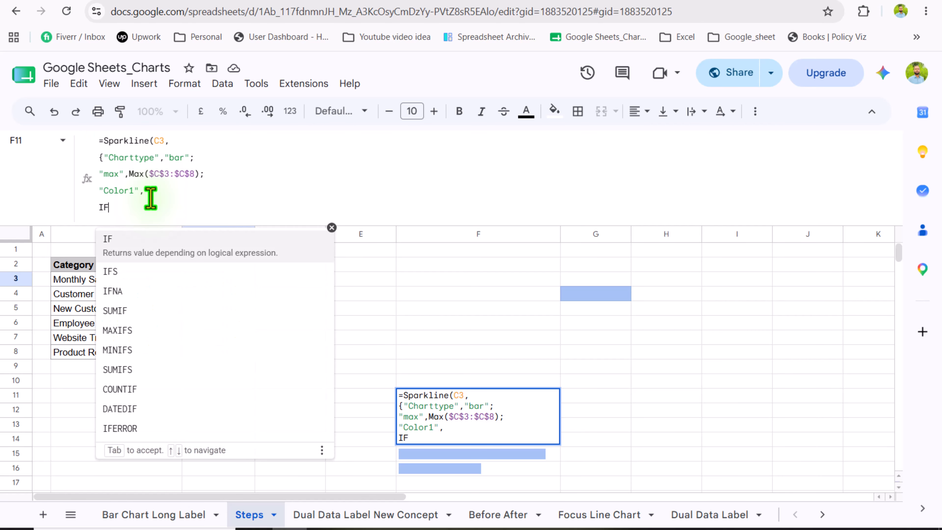
type("(")
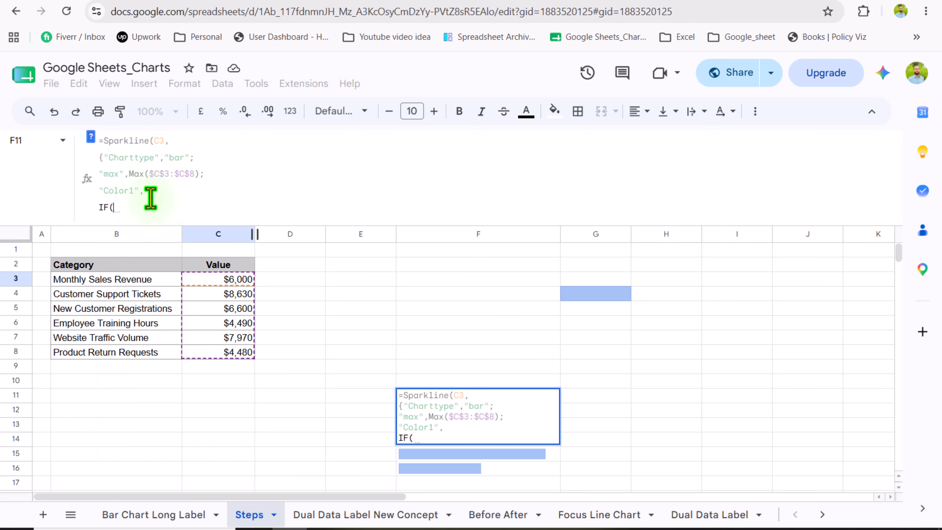
left_click(194, 279)
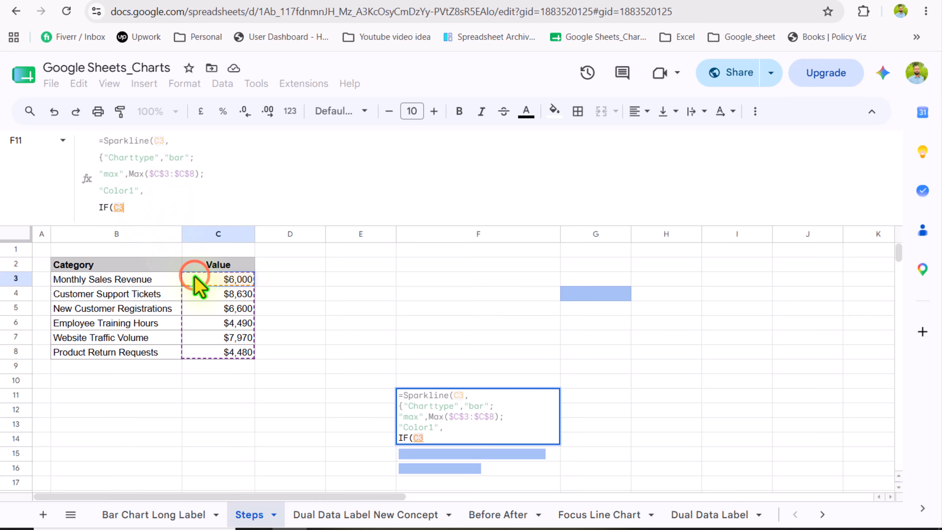
type("=")
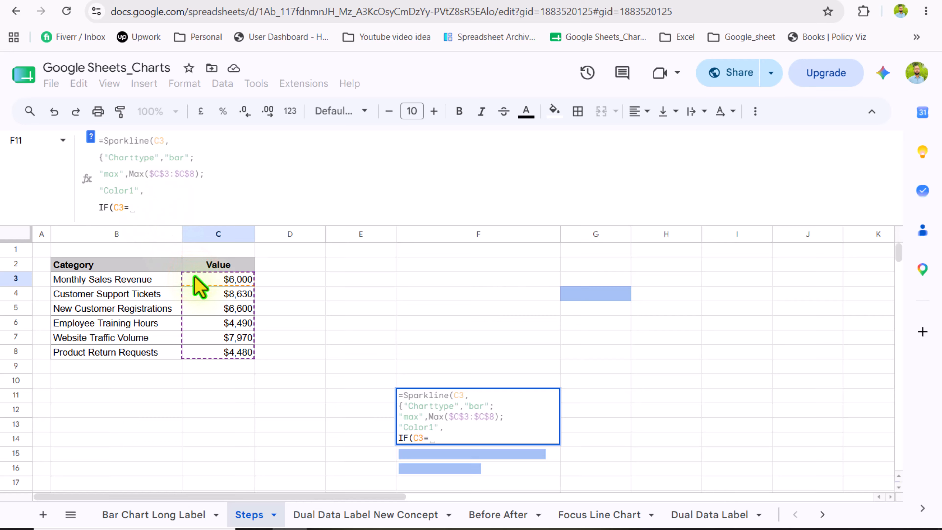
type("Max(")
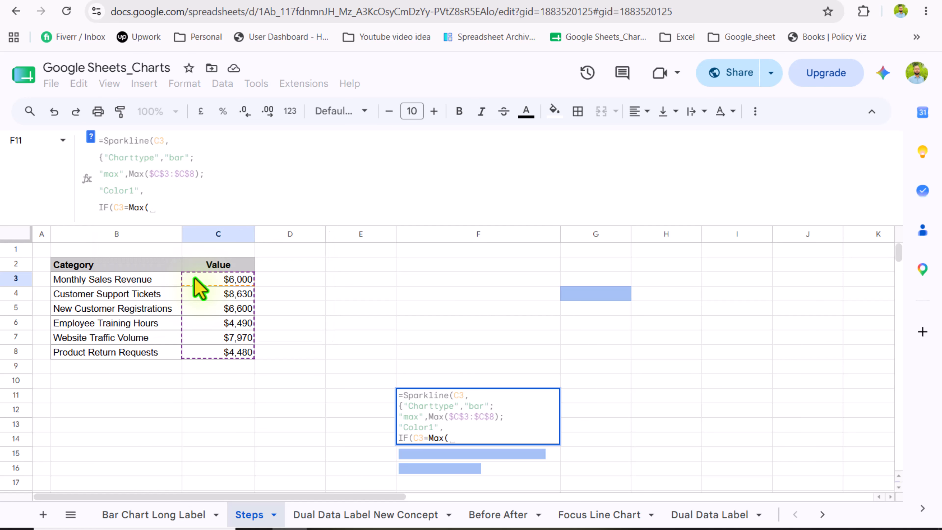
left_click_drag(194, 278, 195, 351)
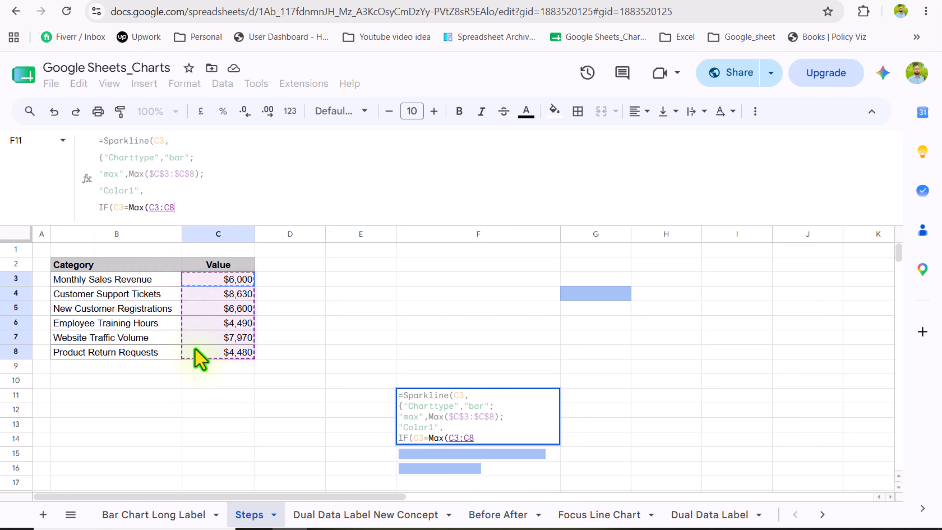
key("F4")
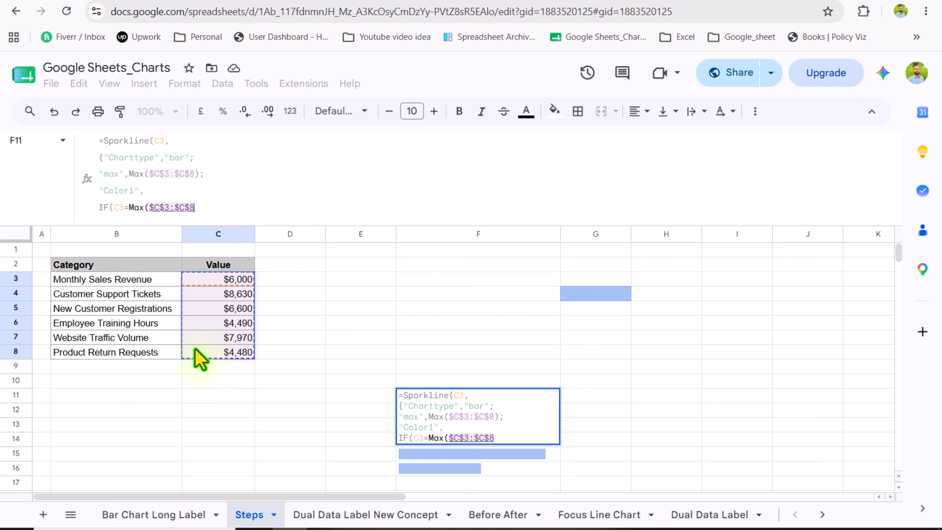
type(")")
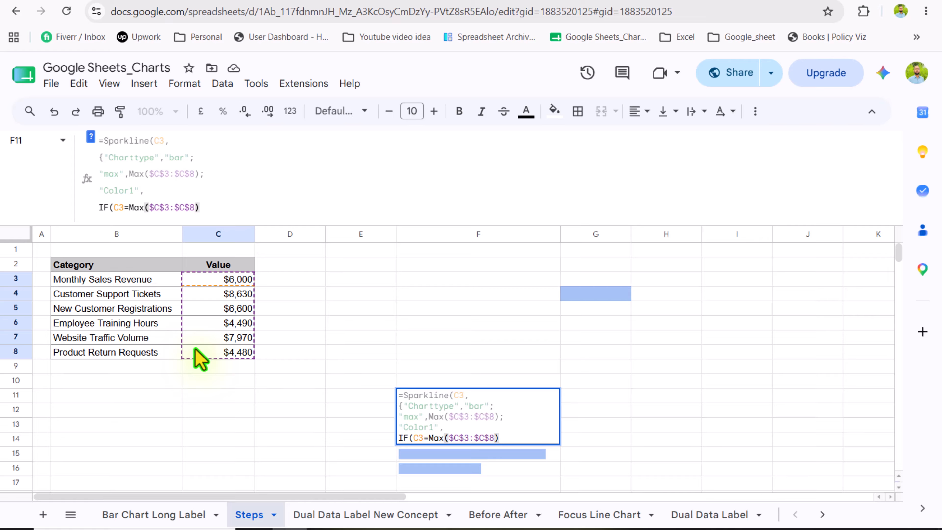
type(",")
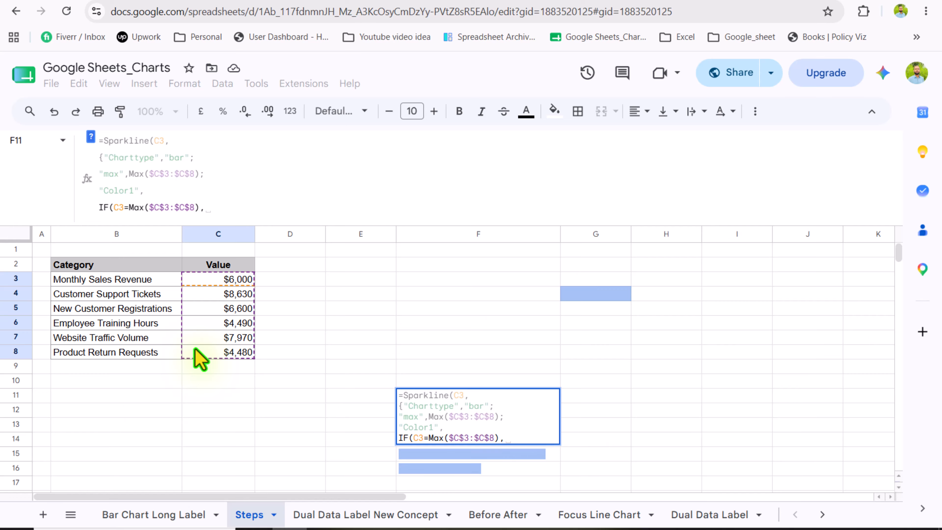
type("\"gr")
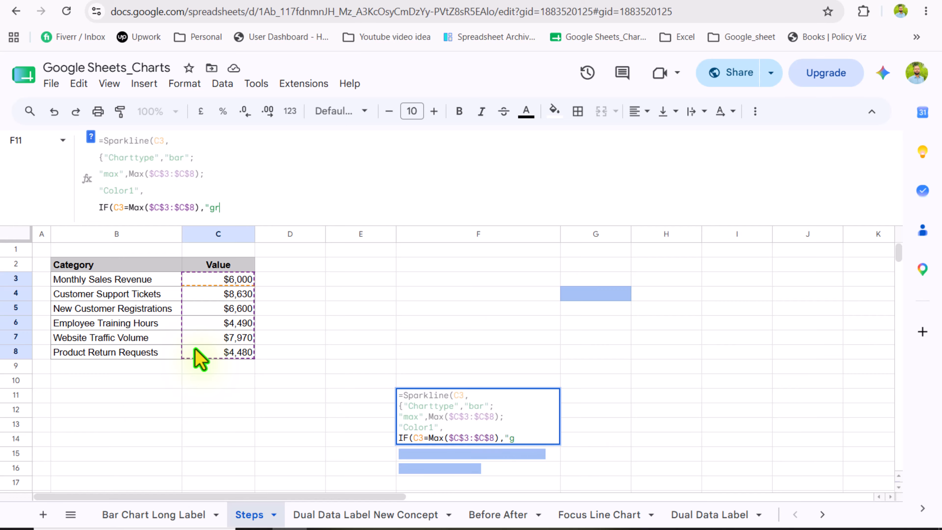
type("een\",")
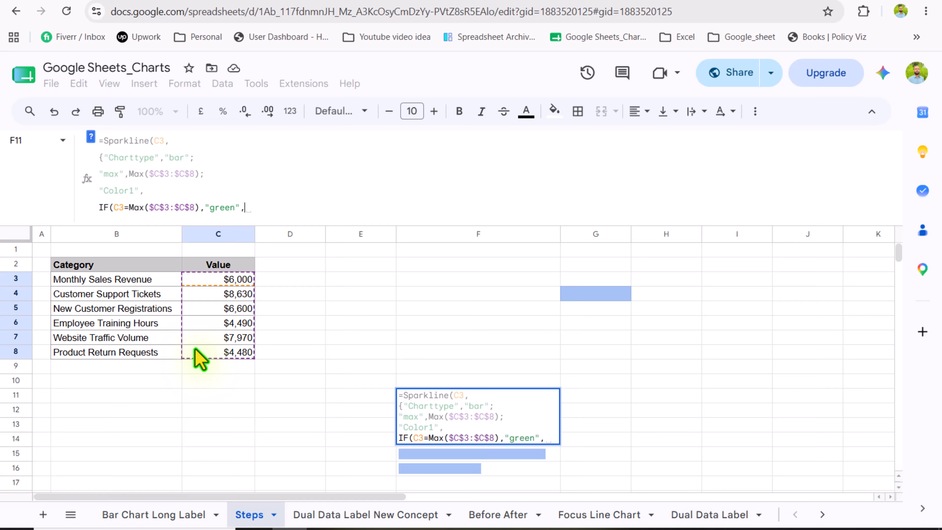
Step: Nest a second IF on a new line that tests whether C3 equals Min($C$3:$C$8), with absolute references
key("ctrl+Return")
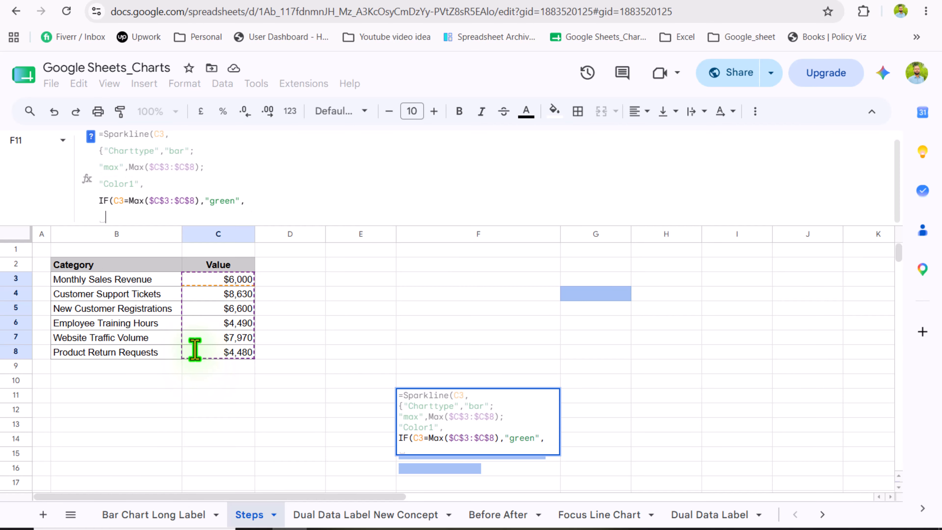
type("IF(")
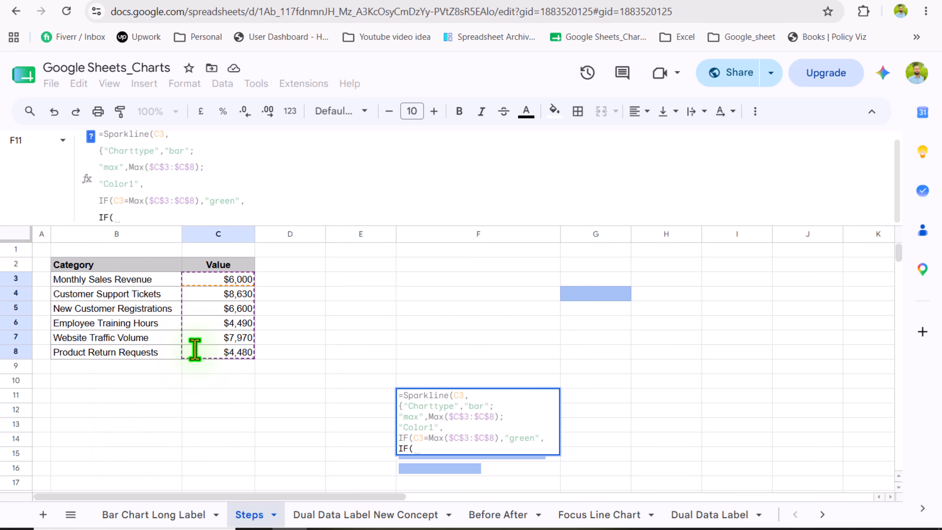
left_click(226, 280)
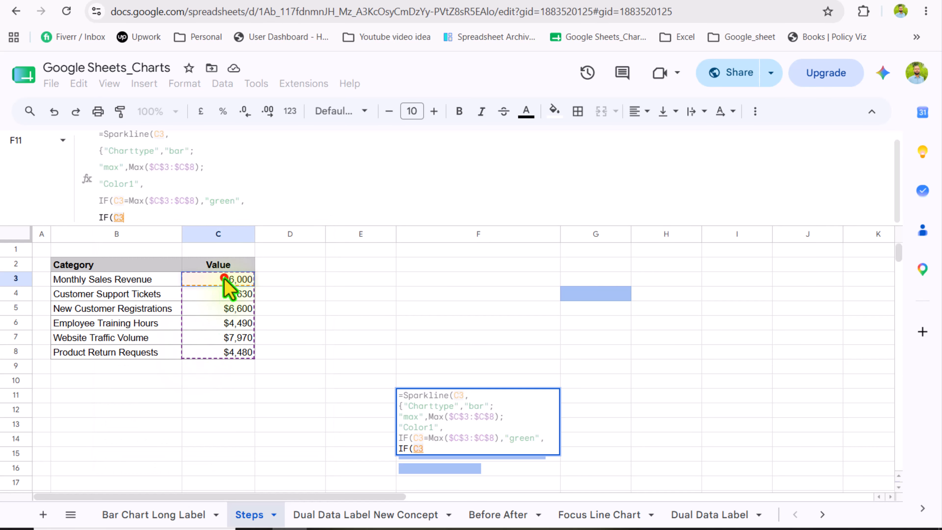
type("=")
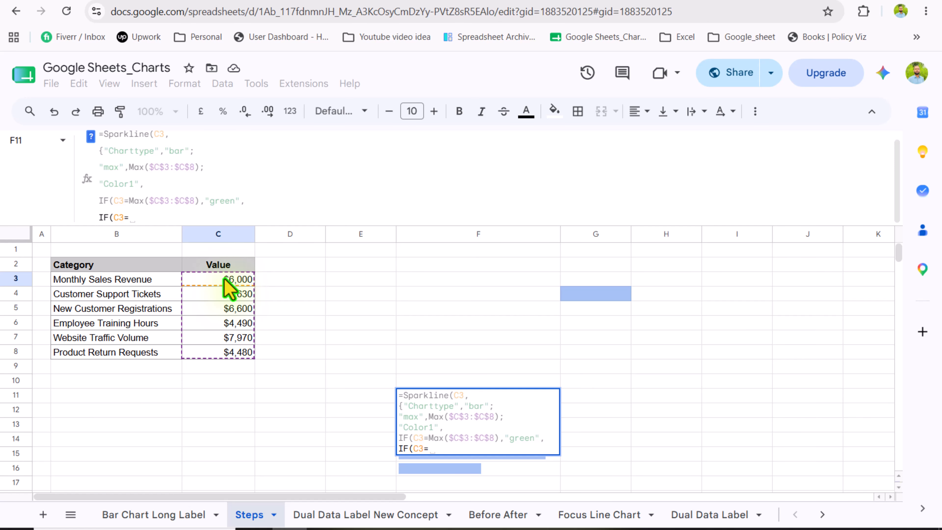
type("Min")
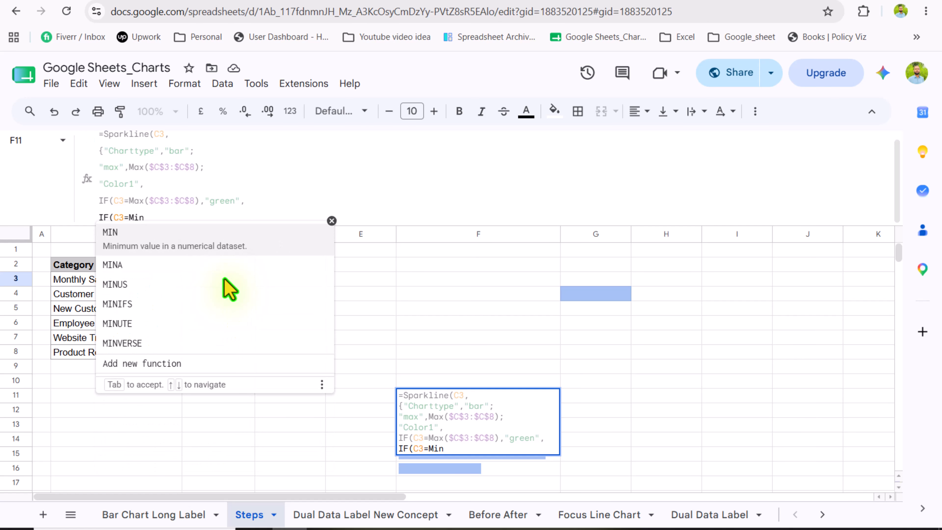
type("(")
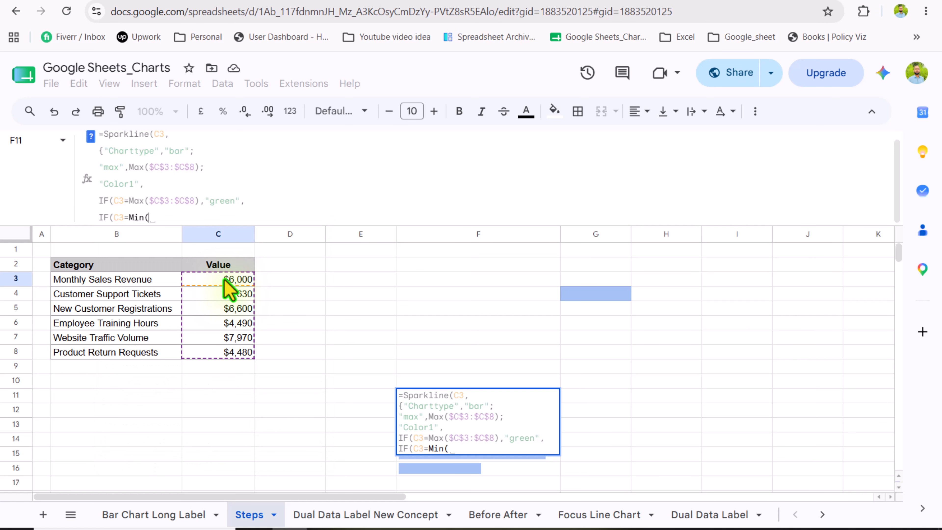
left_click_drag(224, 278, 221, 356)
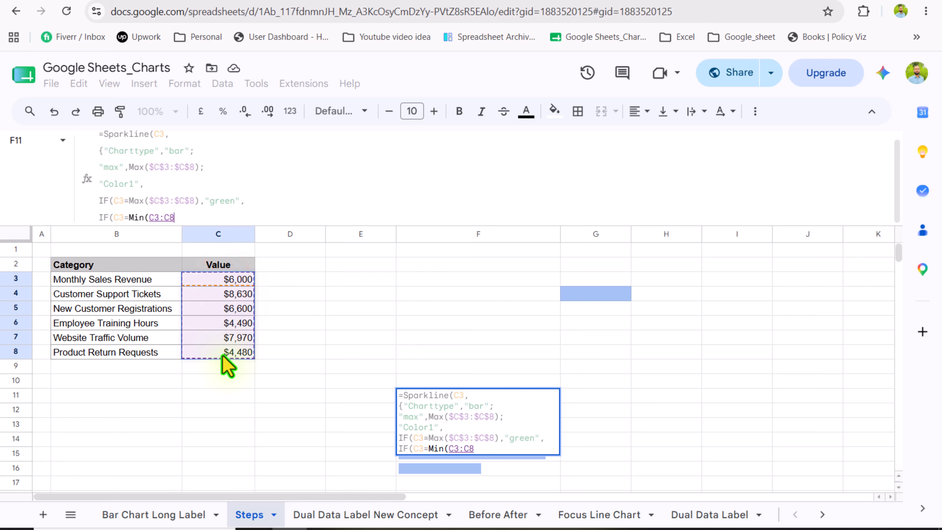
key("F4")
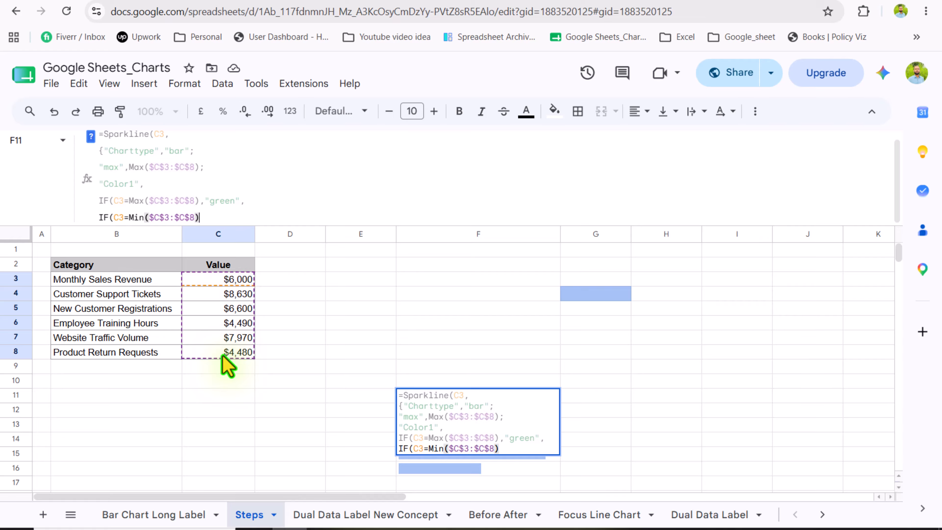
type("),")
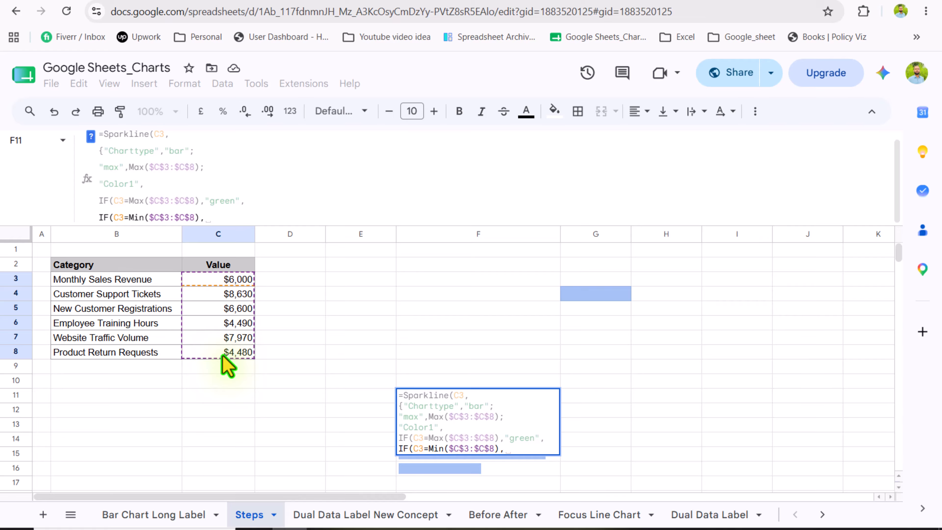
Step: Complete the nested IF with "red" for the minimum and "blue" otherwise, and close its parenthesis
type("\"red")
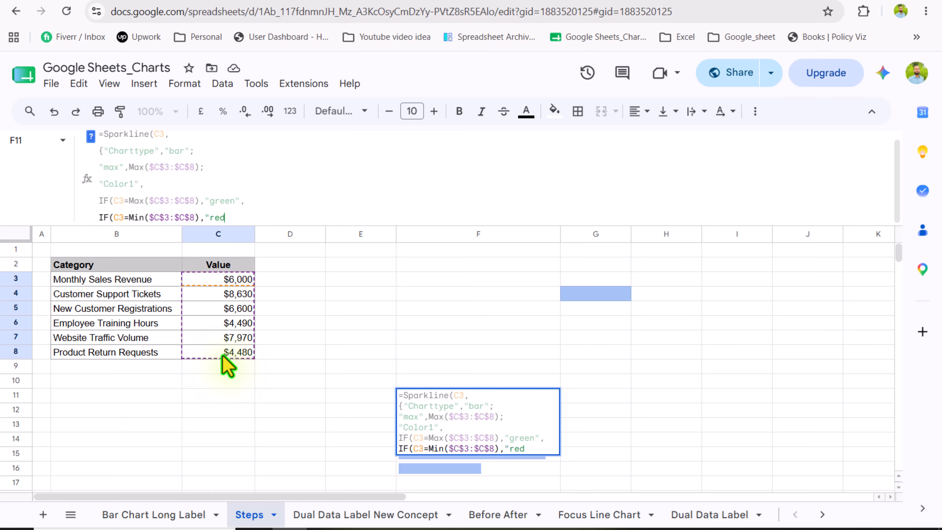
type("\",")
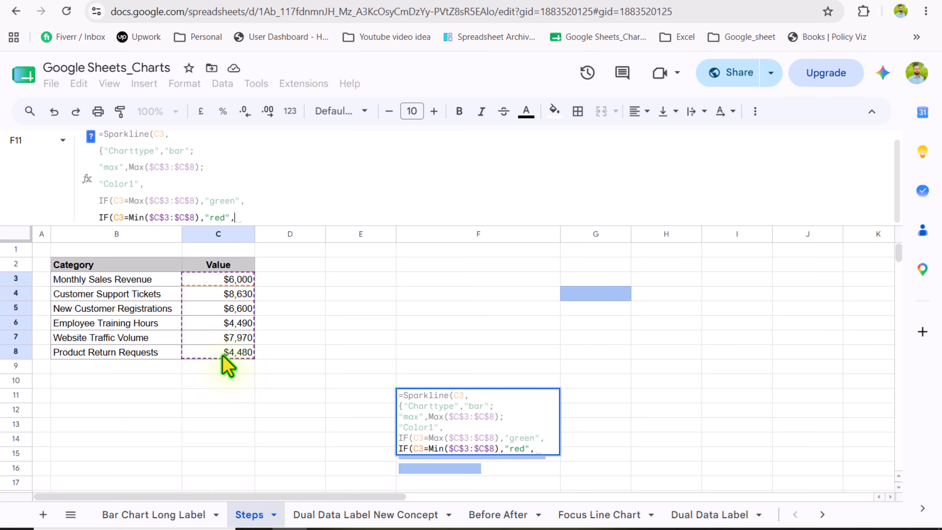
type("\"blue")
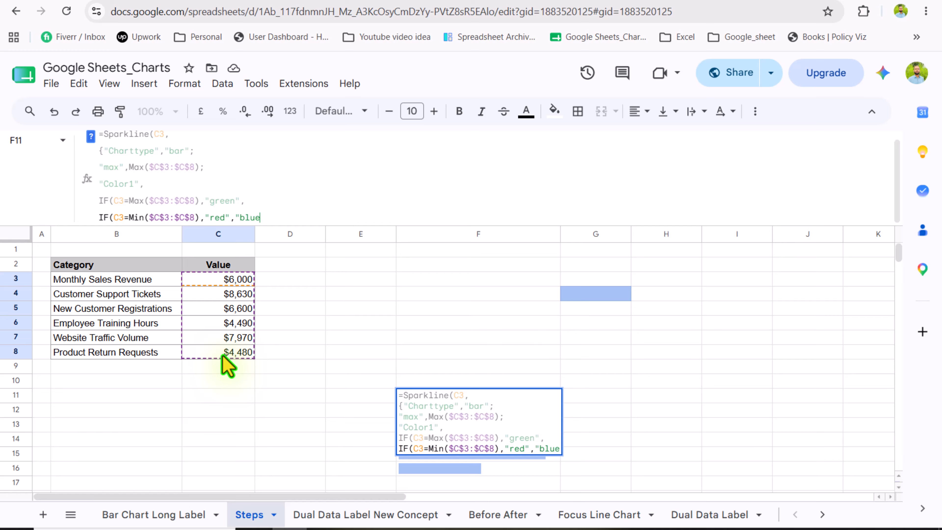
type("\"")
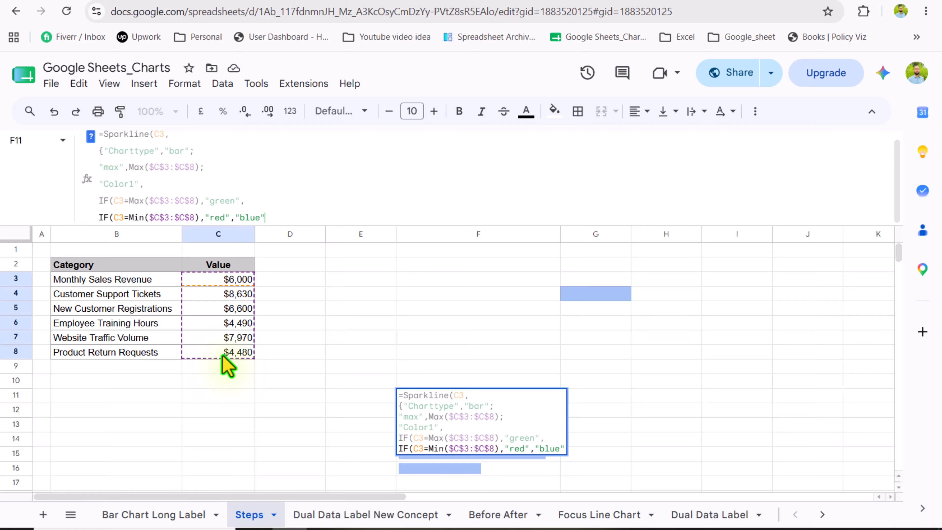
type(")")
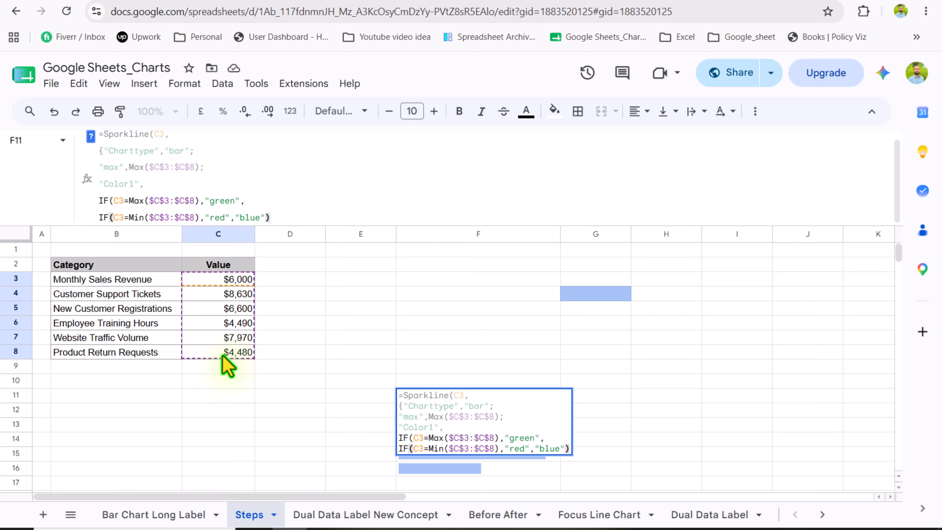
Step: Close the remaining brackets of F11's Sparkline formula, enter it, and fill it down through F16
type(")")
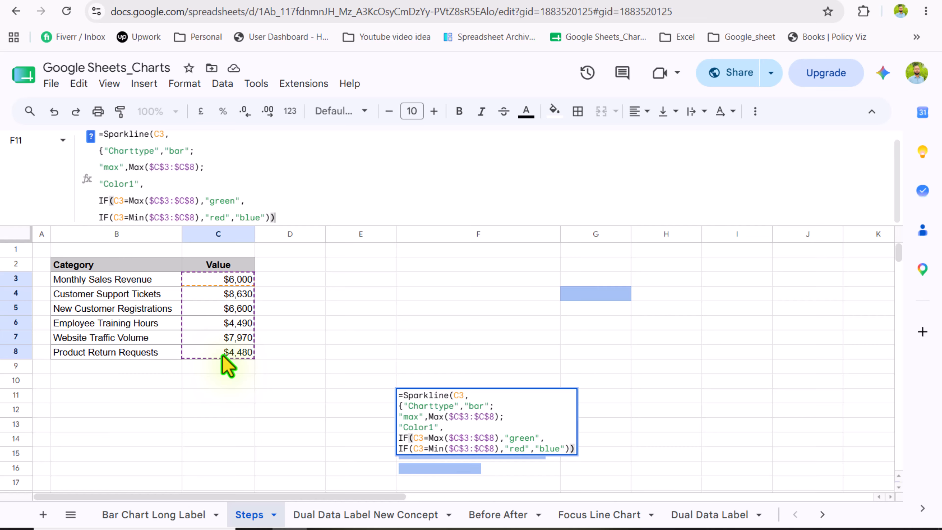
type("}")
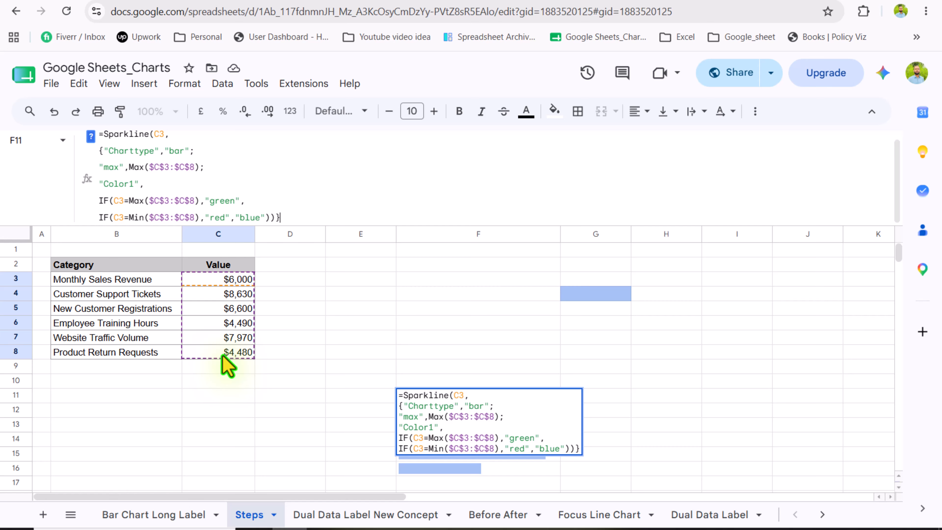
type(")")
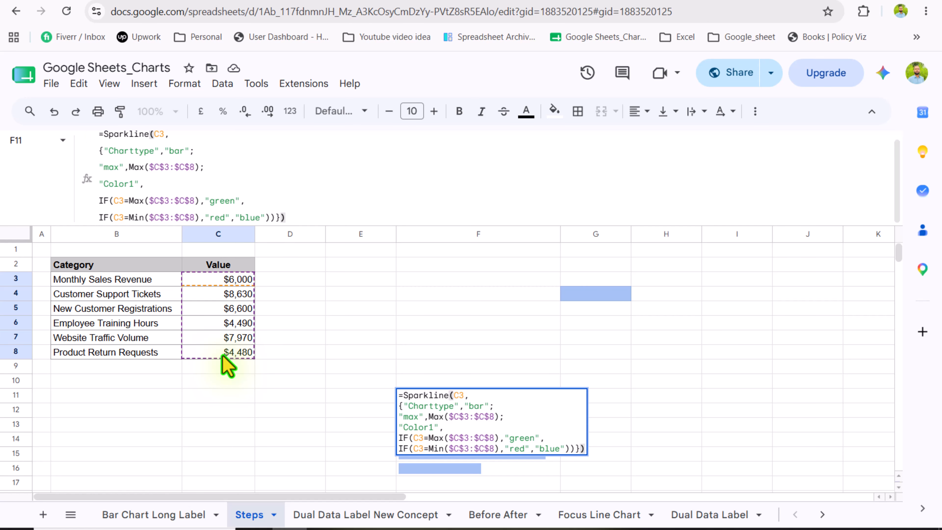
key("Return")
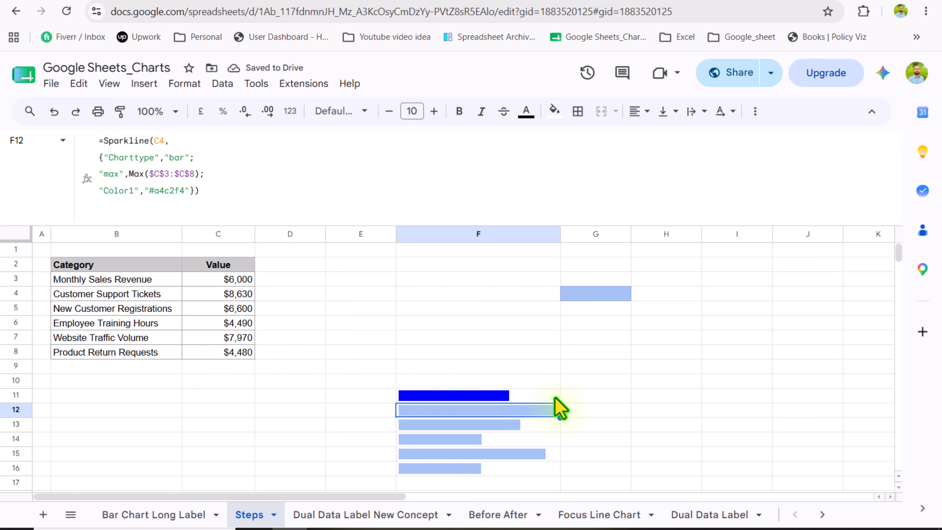
left_click(556, 397)
left_click_drag(558, 402, 543, 470)
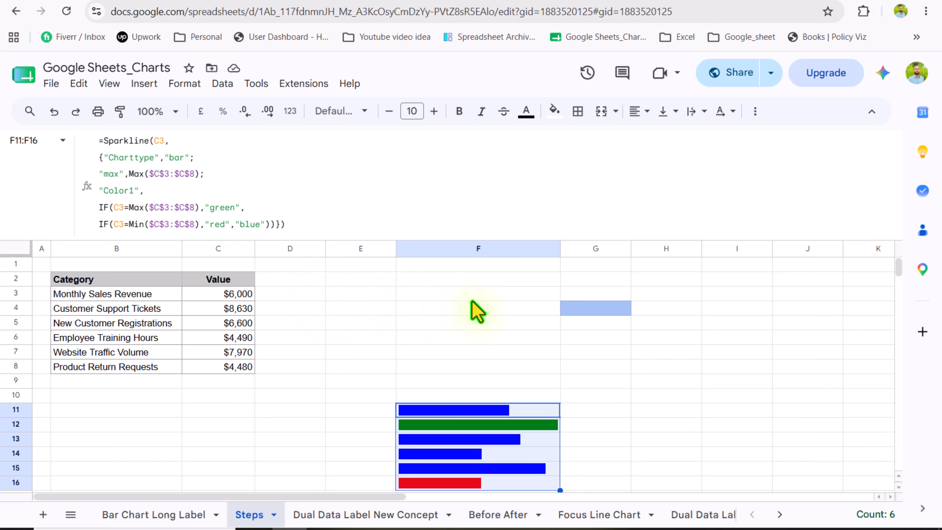
Step: Use the hex code of G4's light blue fill, "#a4c2f4", in place of "blue" in F11's formula
left_click(584, 309)
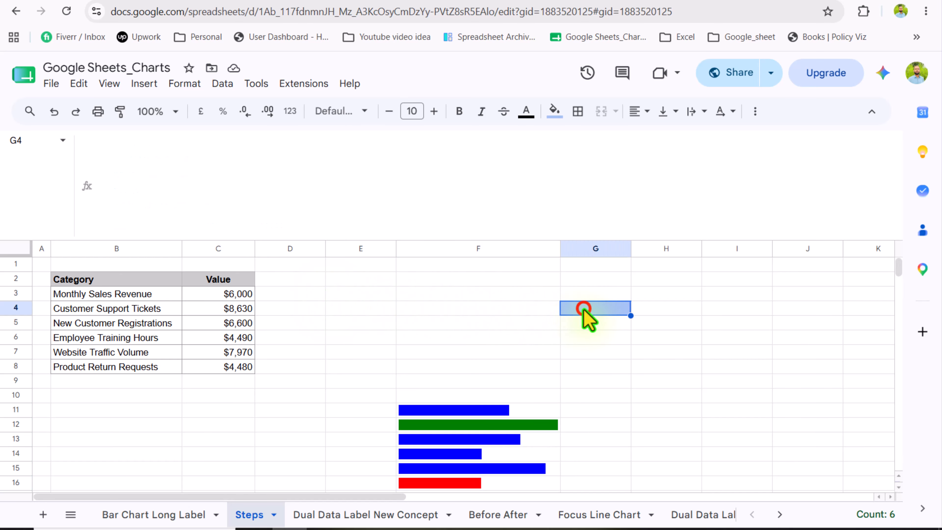
left_click(554, 112)
left_click(681, 346)
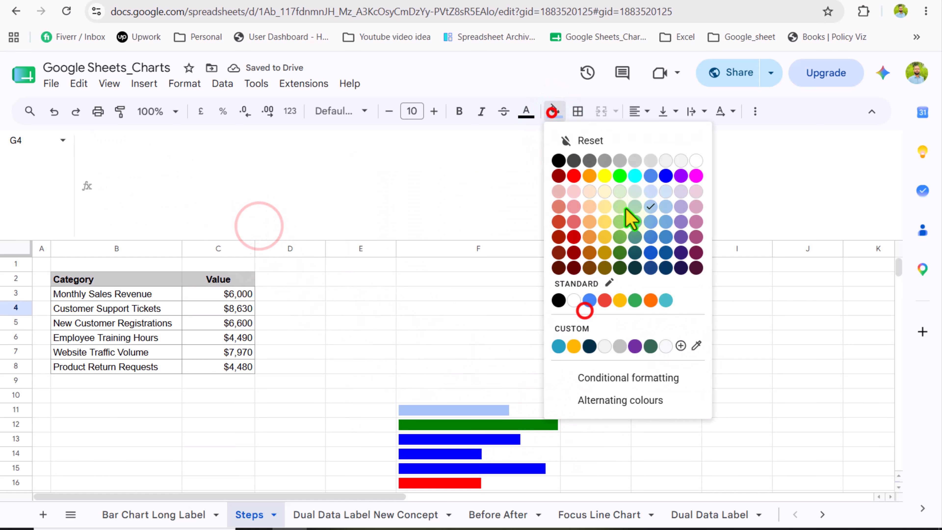
Step: Replace "green" with "#b6d7a8" and "red" with "#ea9999" in F11's formula, and fill it down through F16
left_click(681, 346)
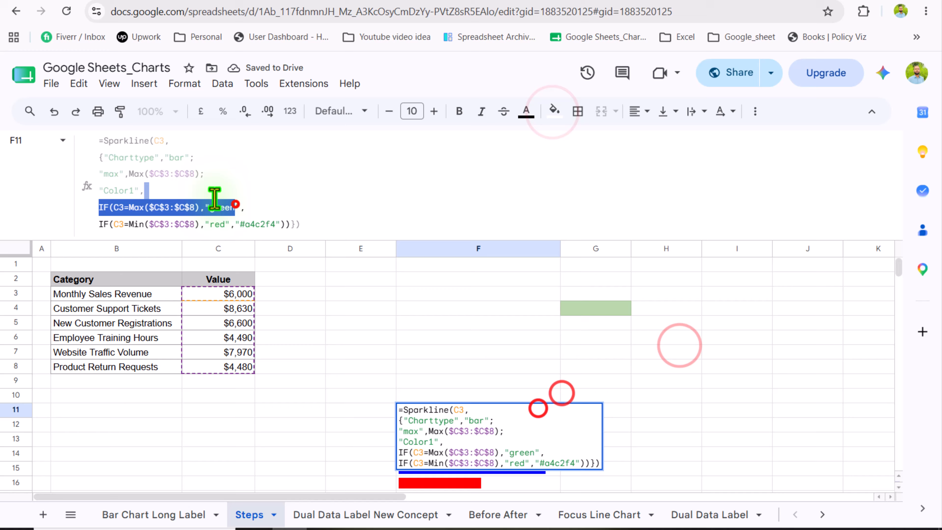
left_click(537, 418)
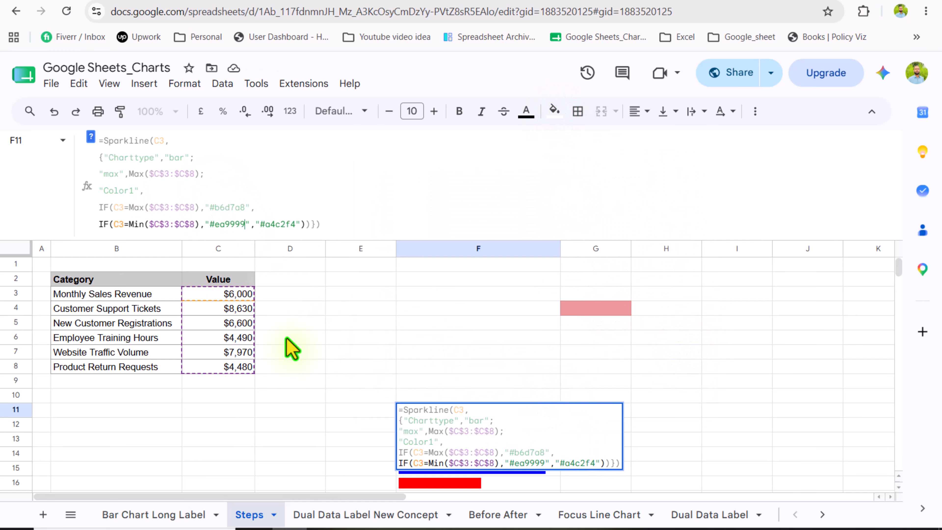
key("Return")
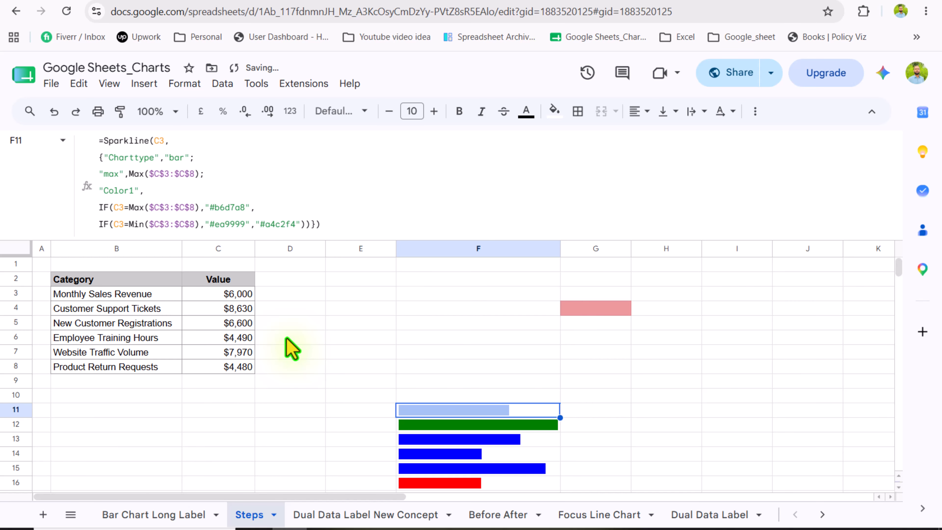
scroll(291, 349, "down", 3)
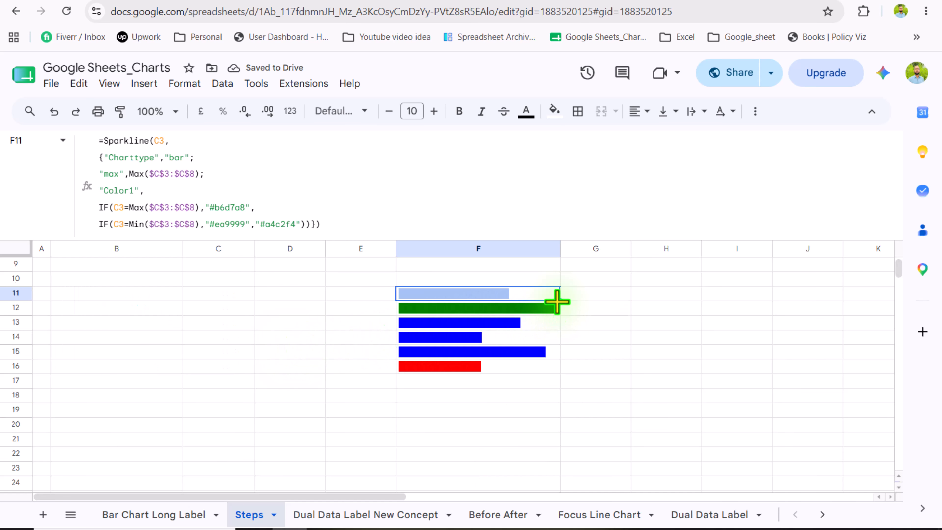
left_click_drag(557, 301, 551, 368)
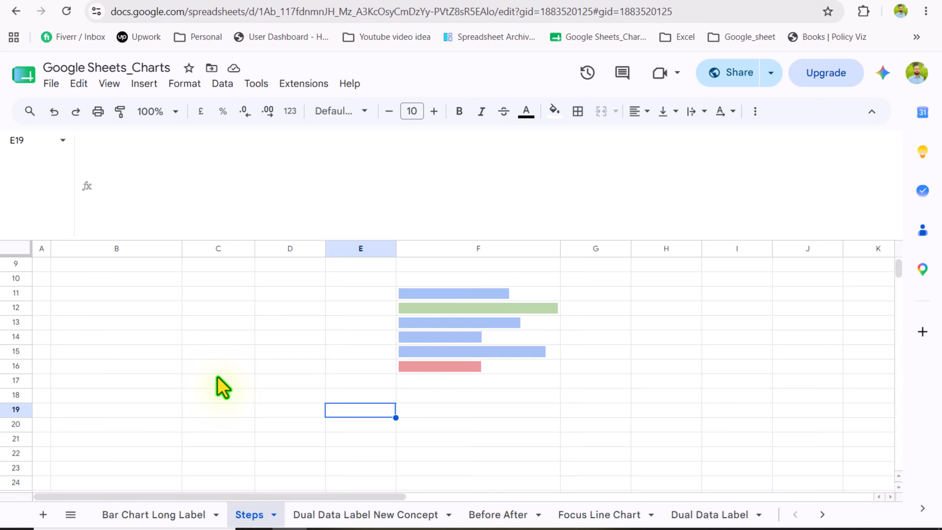
Step: Insert one blank row between each pair of neighbouring sparkline bars, starting above the second bar in row 12
left_click(24, 310)
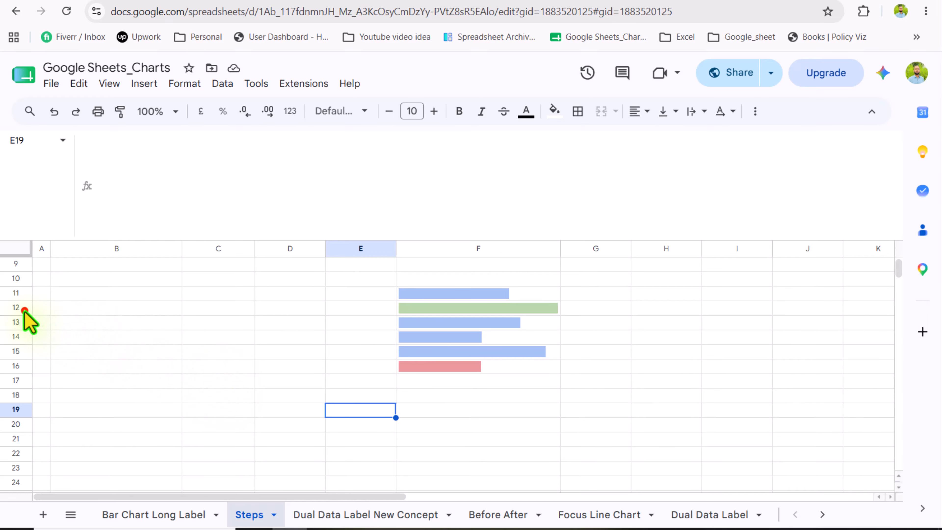
right_click(24, 308)
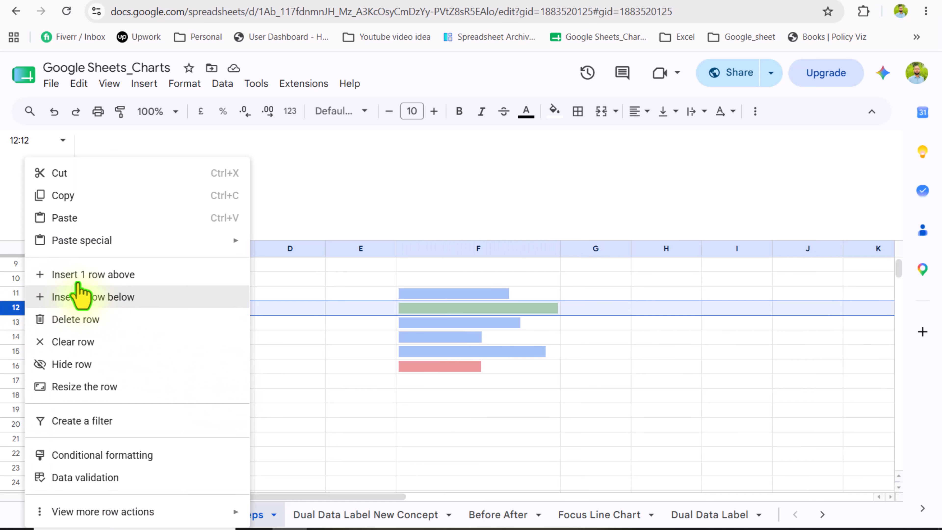
left_click(89, 275)
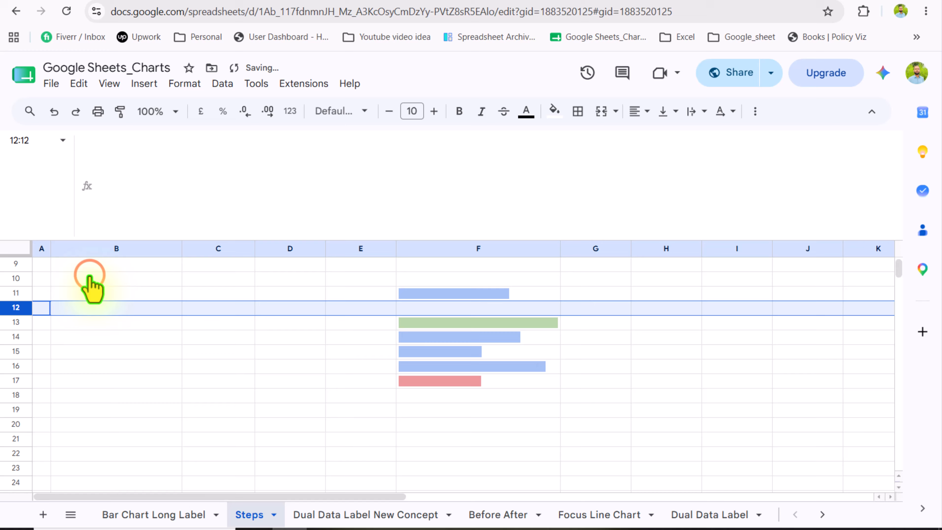
left_click(22, 338)
right_click(27, 338)
left_click(59, 275)
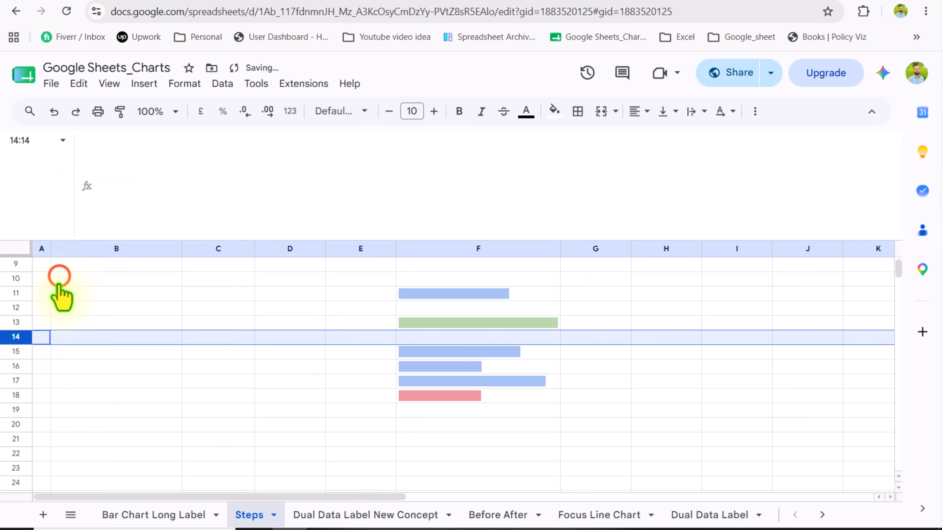
left_click(20, 365)
right_click(21, 365)
left_click(63, 275)
left_click(20, 394)
right_click(20, 395)
left_click(78, 274)
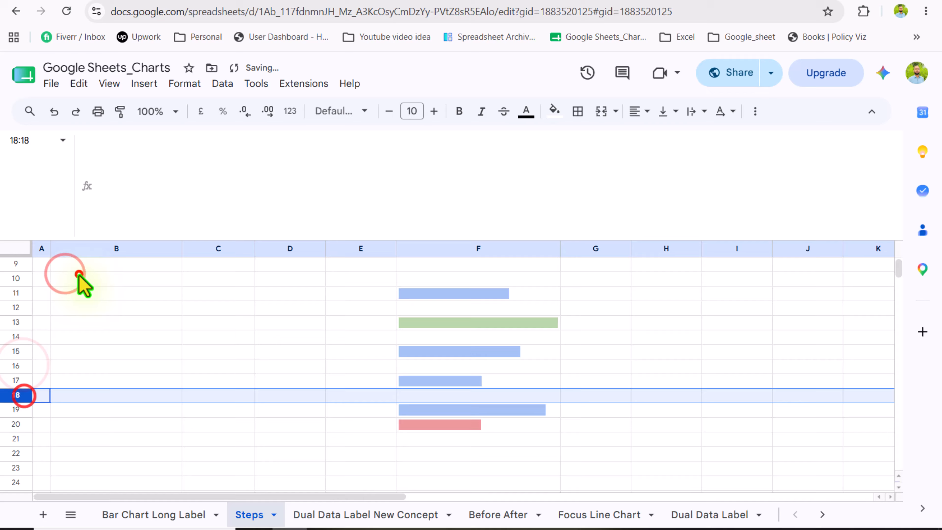
right_click(21, 411)
left_click(81, 171)
Step: Shrink the formula bar back to a single line
left_click(187, 291)
left_click_drag(219, 239, 257, 163)
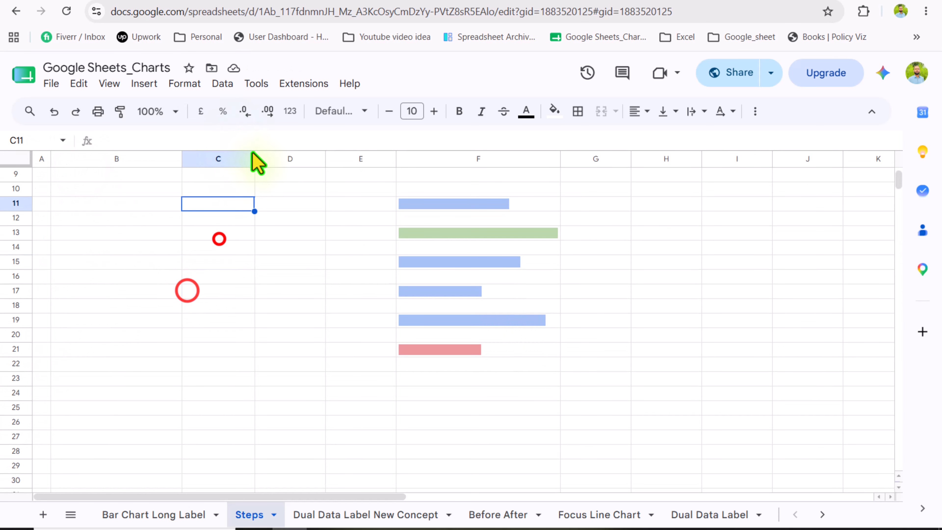
left_click(310, 219)
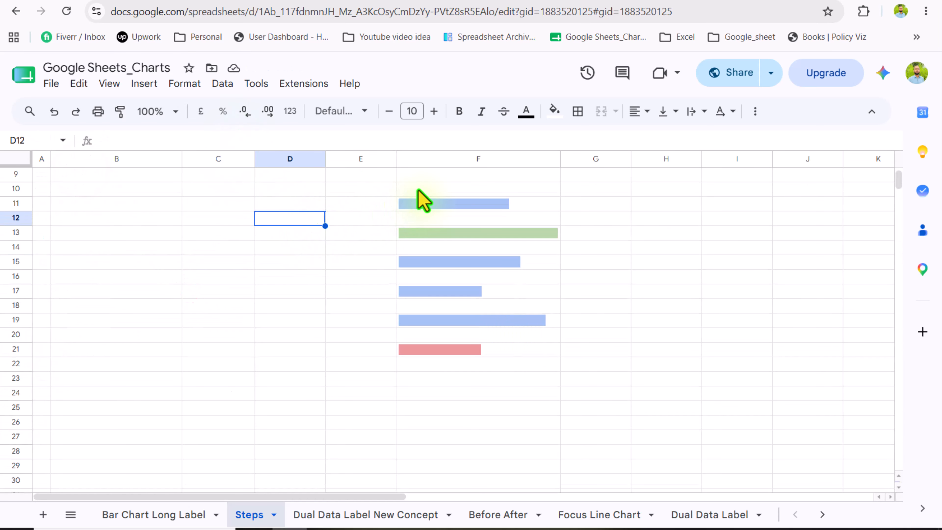
Step: Move the range F10:F21 with the spaced bars up so that the first bar sits in F3
left_click_drag(418, 190, 454, 364)
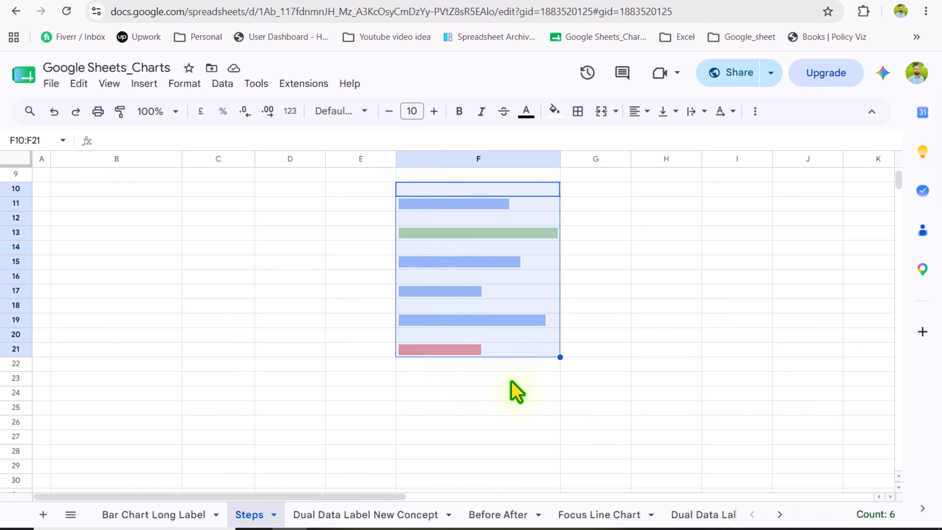
scroll(517, 393, "up", 3)
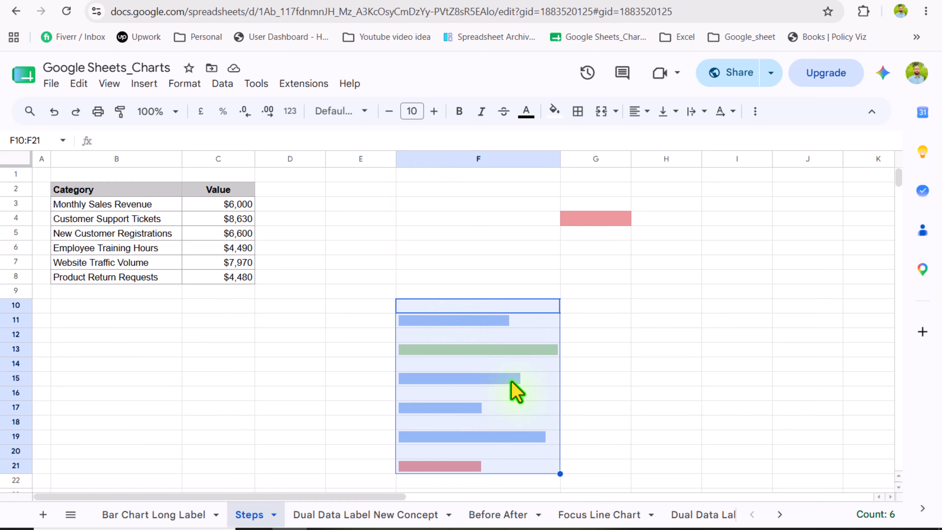
left_click(453, 301)
Step: Reset the fill colour of the sample cell G4
left_click(615, 219)
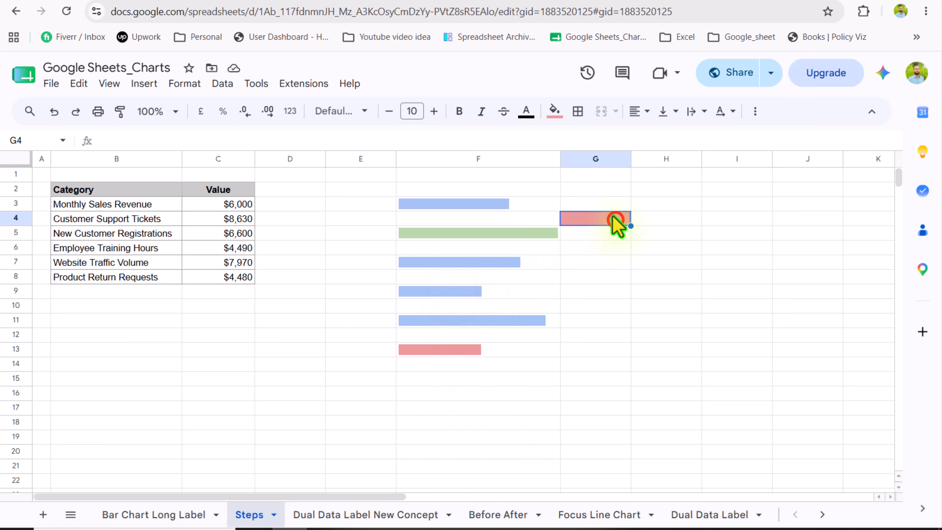
left_click(554, 111)
left_click(563, 140)
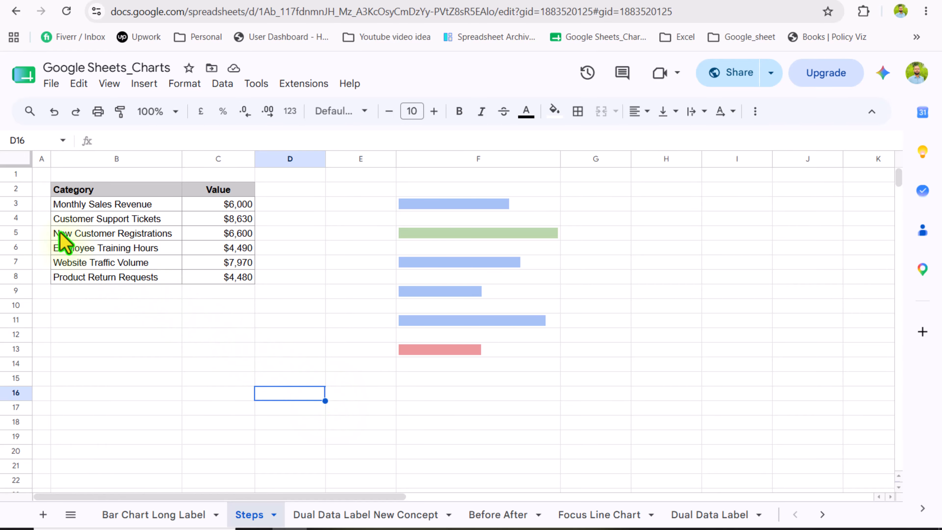
Step: Make the bar rows 3, 5, 7, 9, 11 and 13 about one and a half times as tall in one resize
left_click(15, 203)
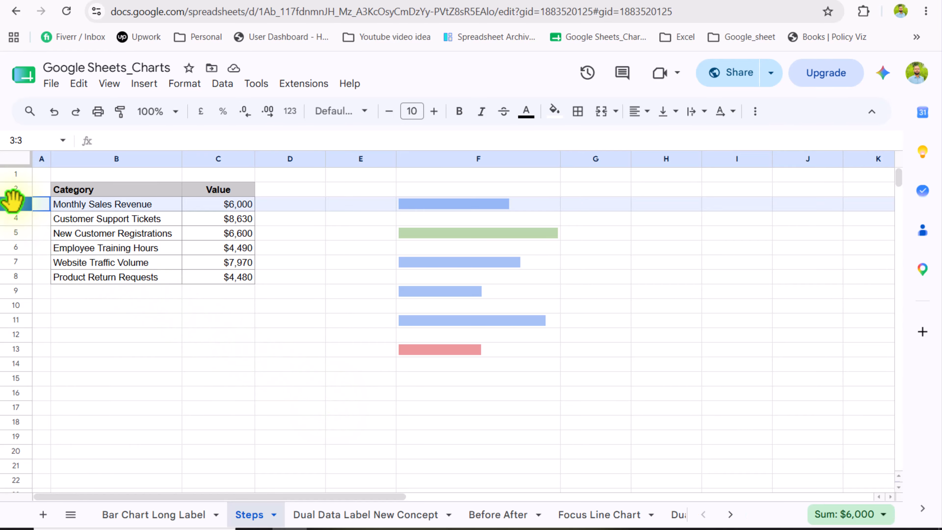
left_click(15, 233, "ctrl")
left_click(15, 262, "ctrl")
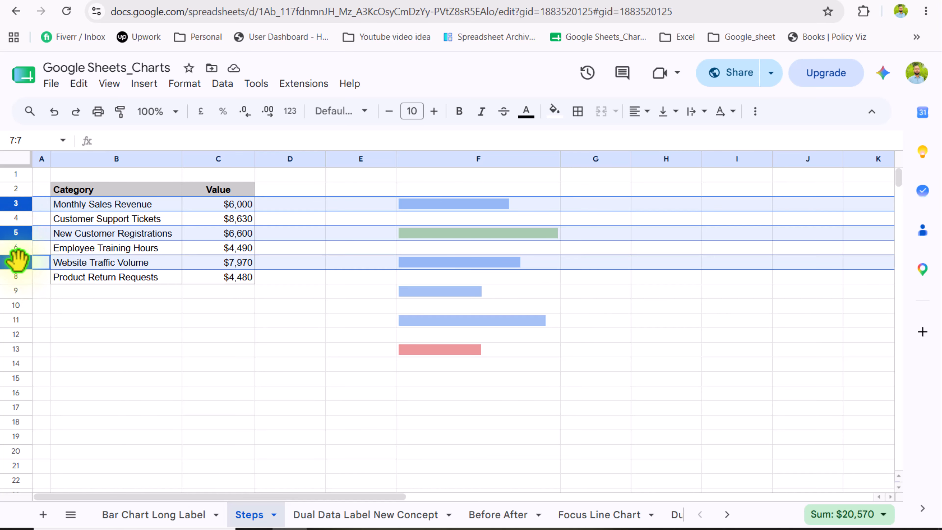
left_click(16, 291, "ctrl")
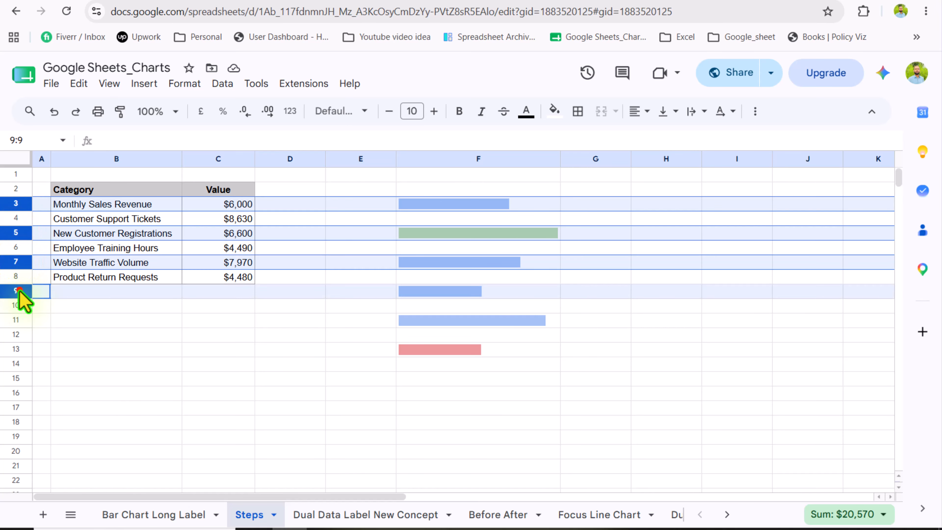
left_click(15, 320, "ctrl")
left_click(18, 349, "ctrl")
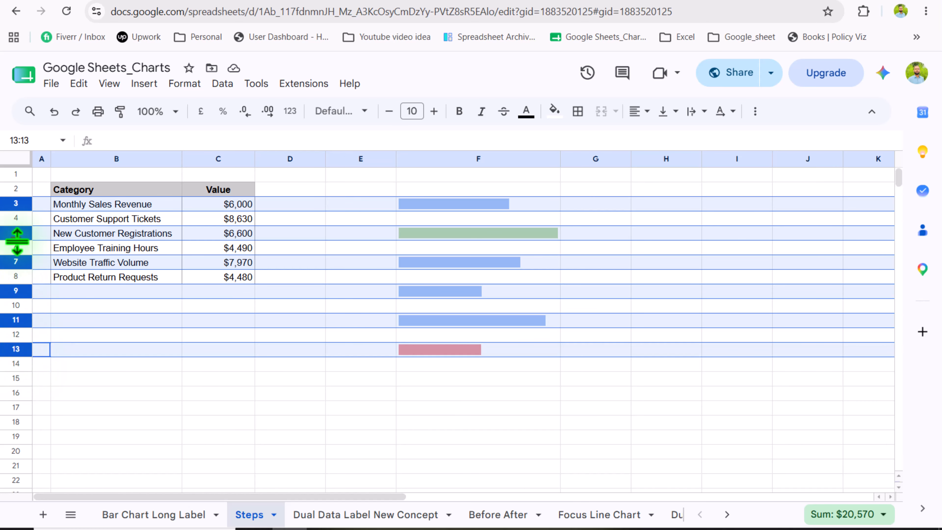
left_click_drag(17, 240, 18, 252)
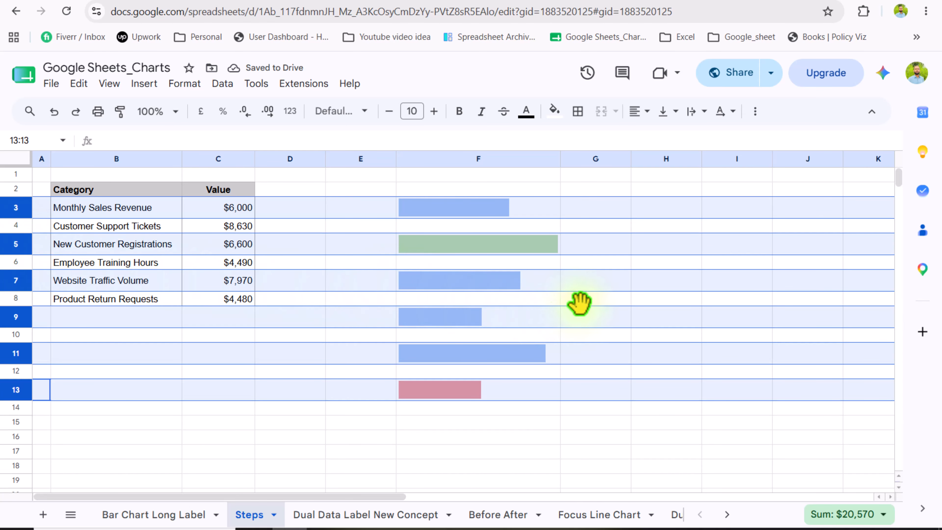
Step: Widen column F by about a quarter to lengthen the sparkline bars
left_click(588, 305)
left_click(588, 189)
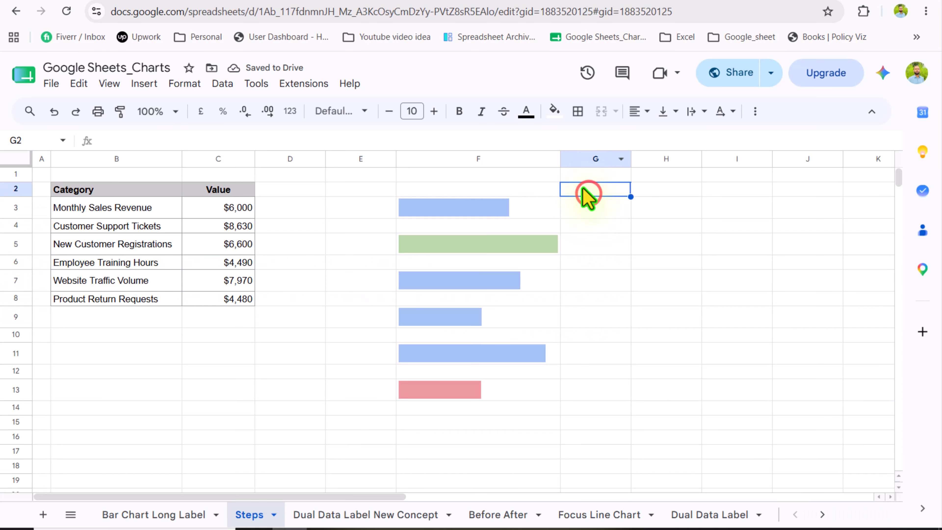
left_click_drag(560, 160, 600, 155)
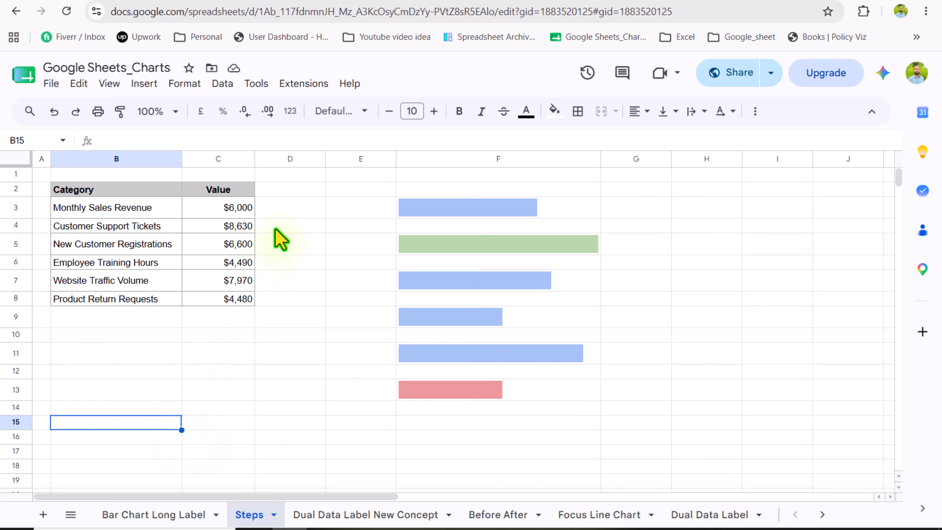
Step: Add a "%" column header in D2, next to the Value header
left_click(280, 189)
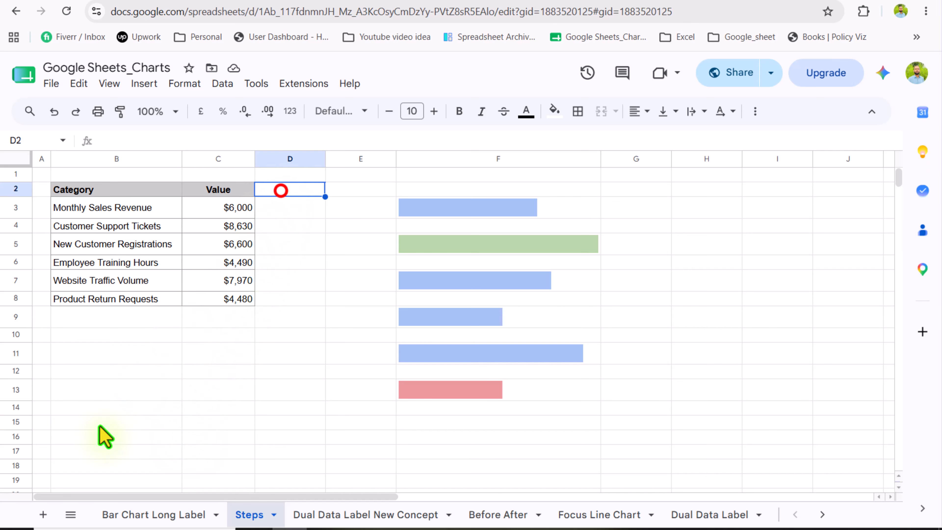
type("%")
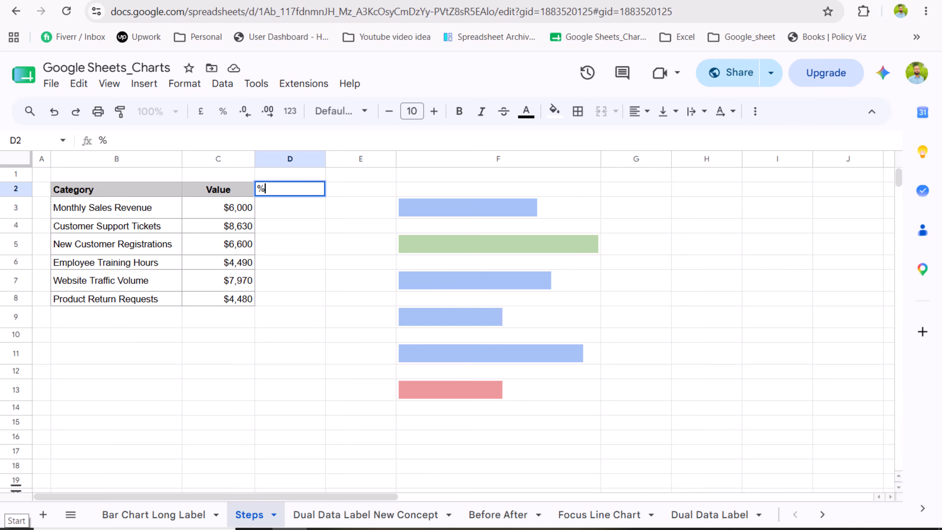
key("Return")
Step: Enter =C3/sum($C$3:$C$8) in D3 to calculate the first category's share of the total
type("=")
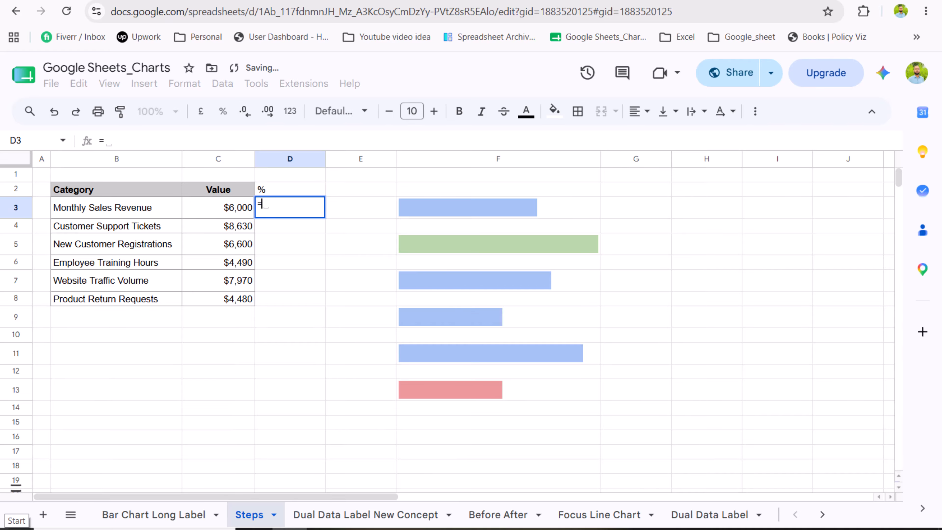
key("Left")
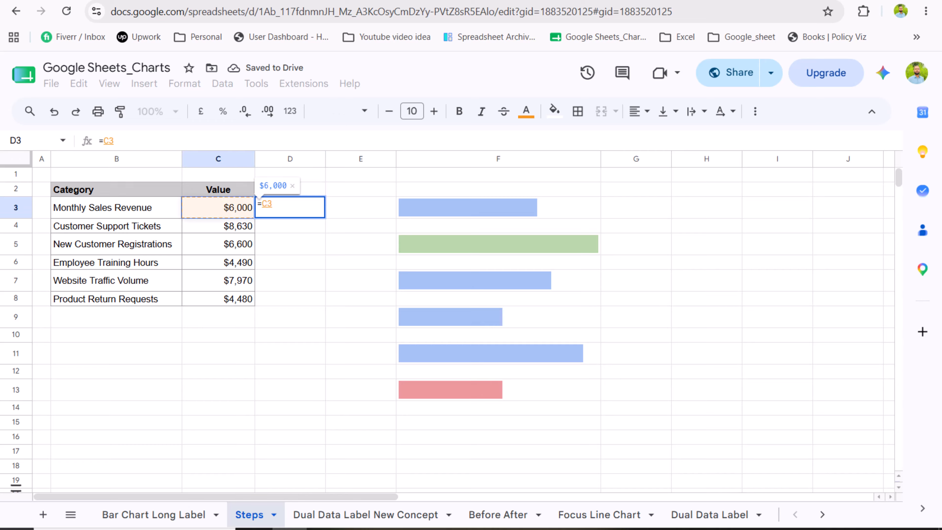
type("/sum")
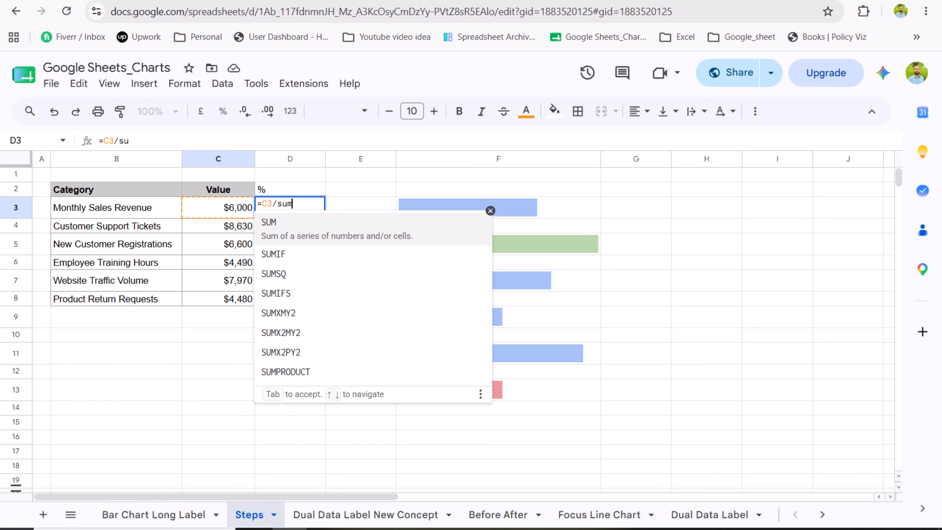
type("(")
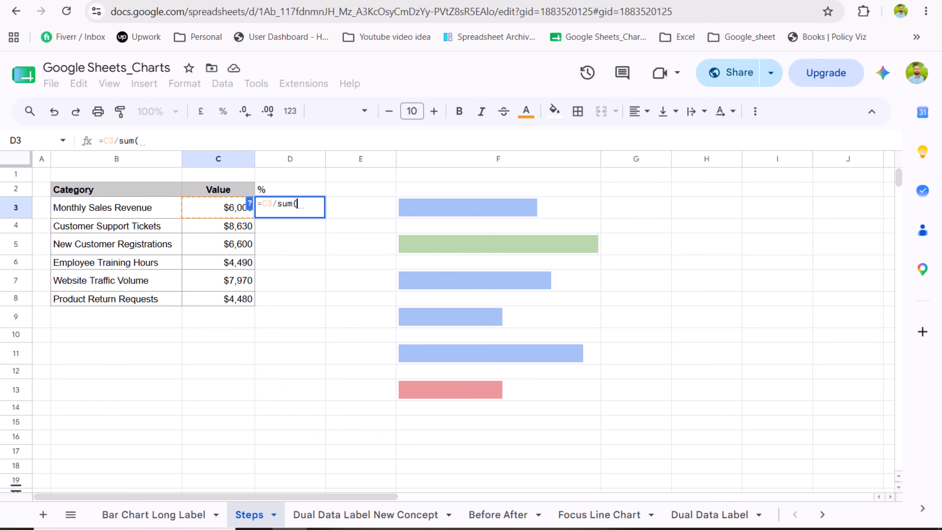
left_click_drag(226, 280, 222, 299)
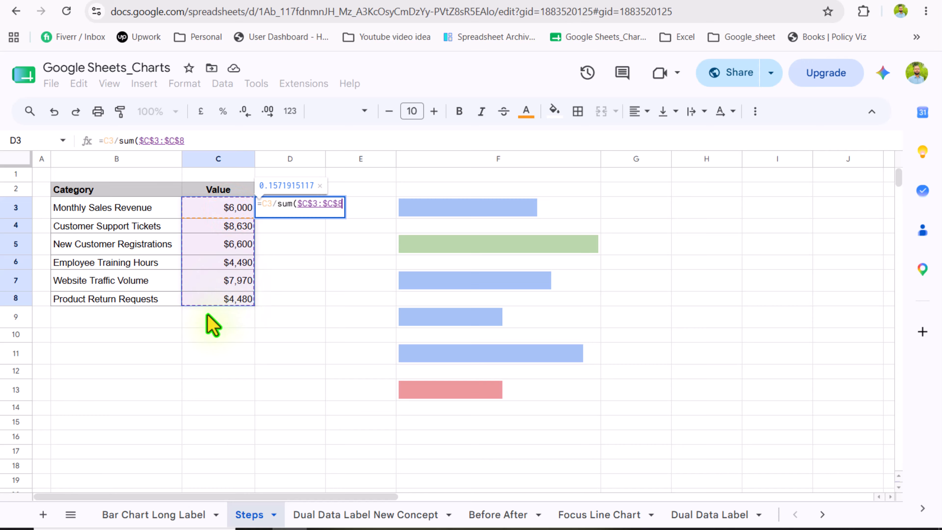
type(")")
key("Return")
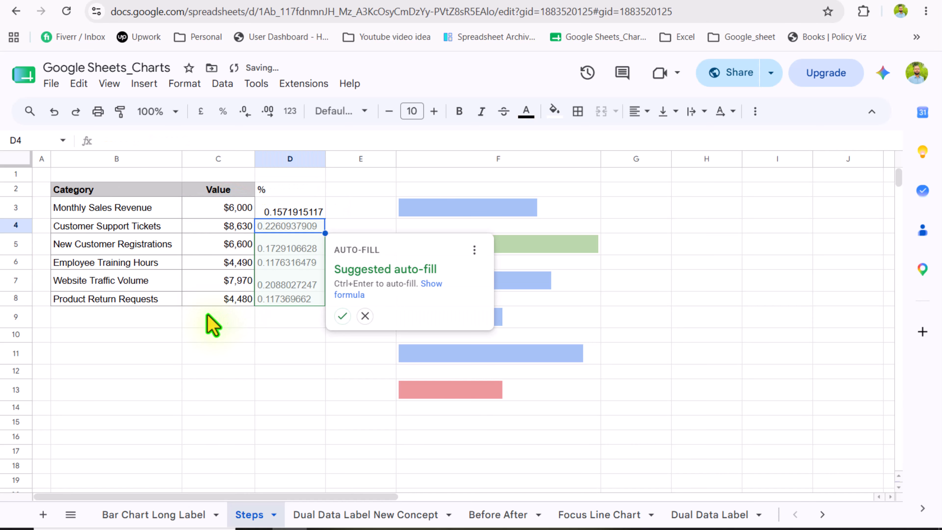
Step: Format D3 as a percentage and fill its formula down to D8
key("Up")
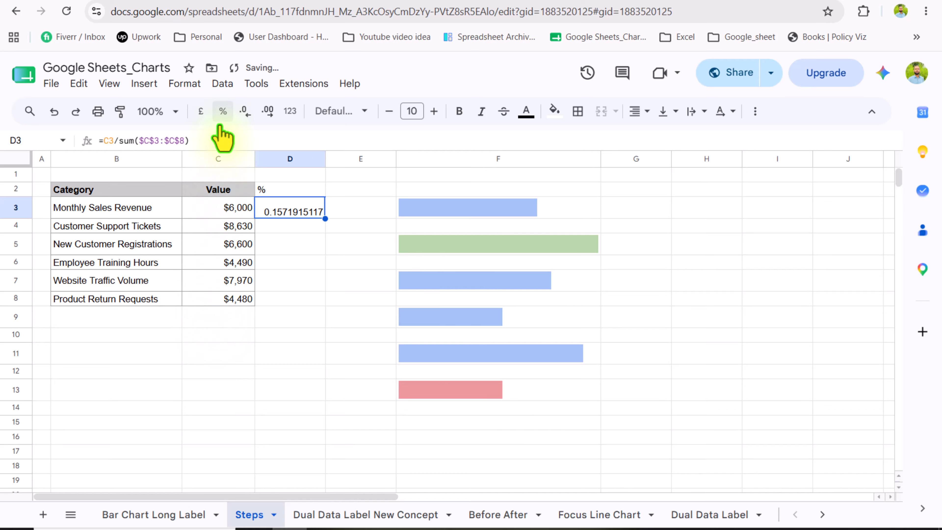
left_click(222, 111)
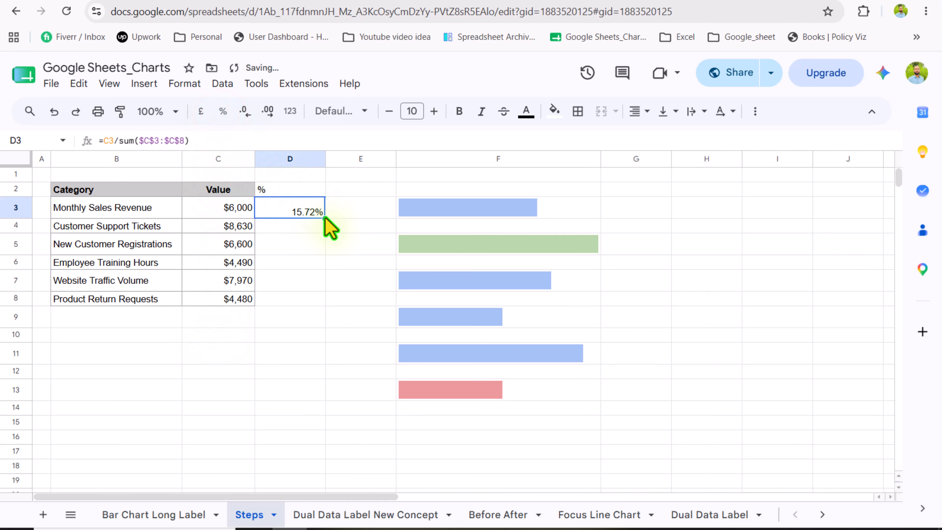
left_click_drag(325, 217, 311, 301)
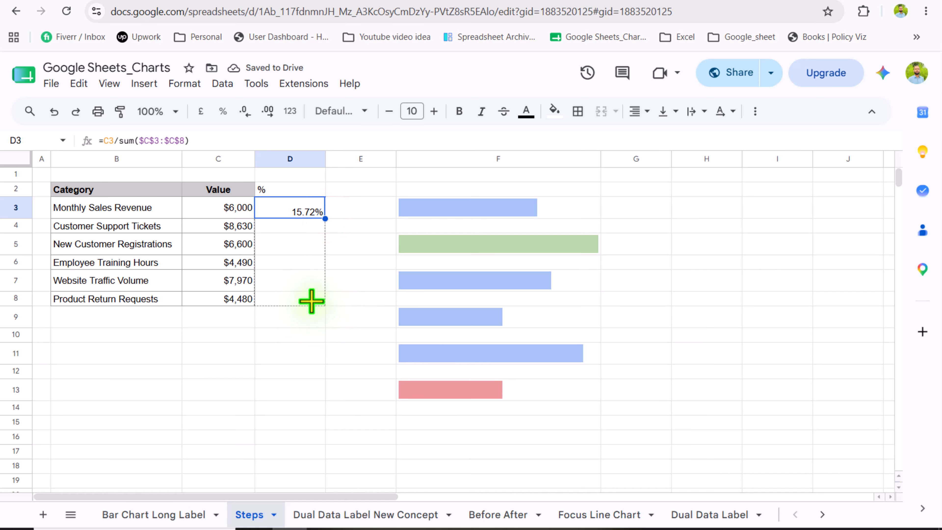
Step: Start a Textjoin formula in B11 with the delimiter " | " and an empty ignore_empty argument
left_click(74, 356)
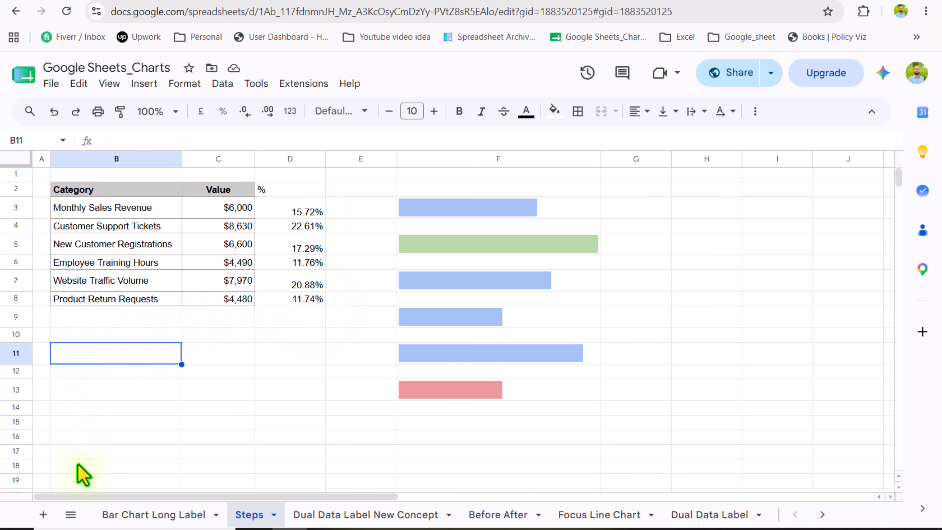
type("=")
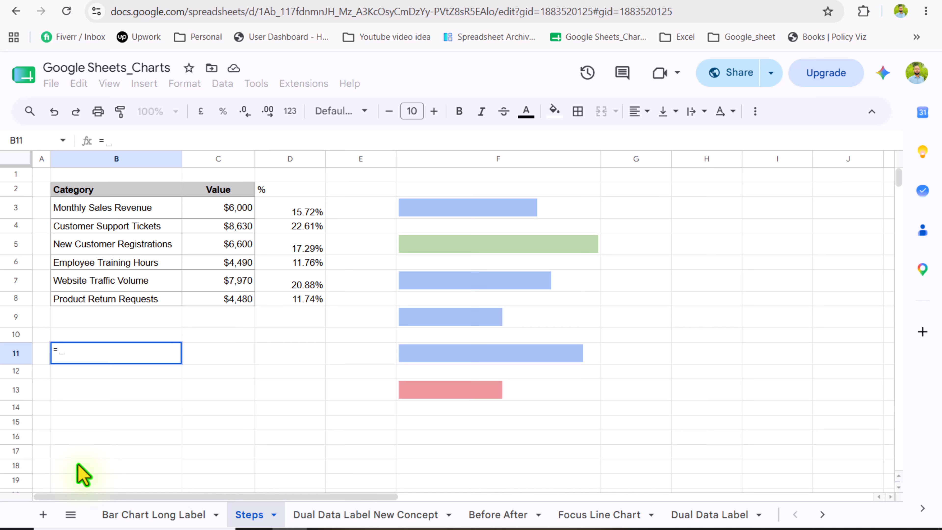
type("Textj")
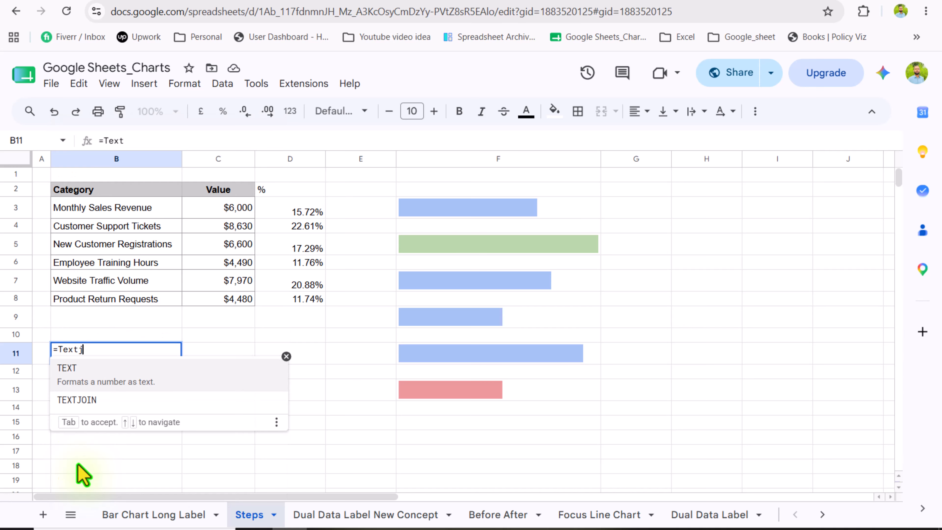
type("oin(")
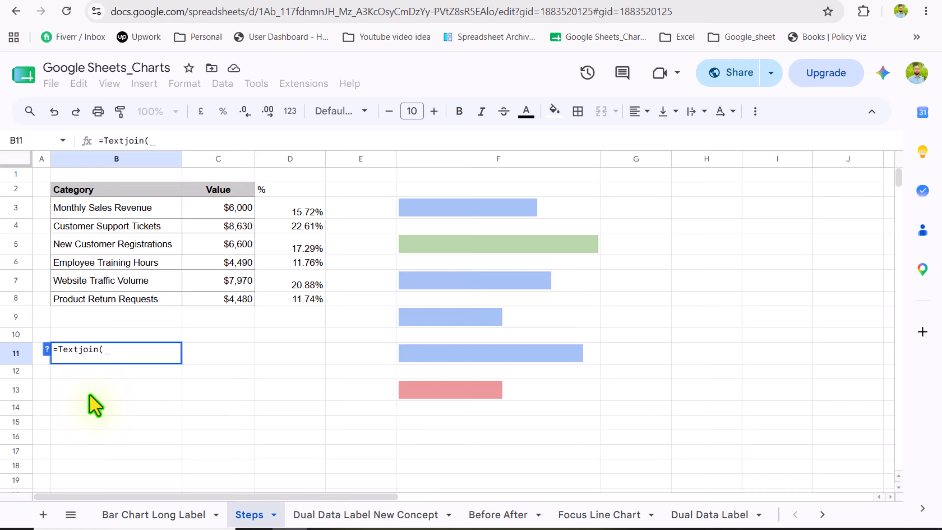
type("\"")
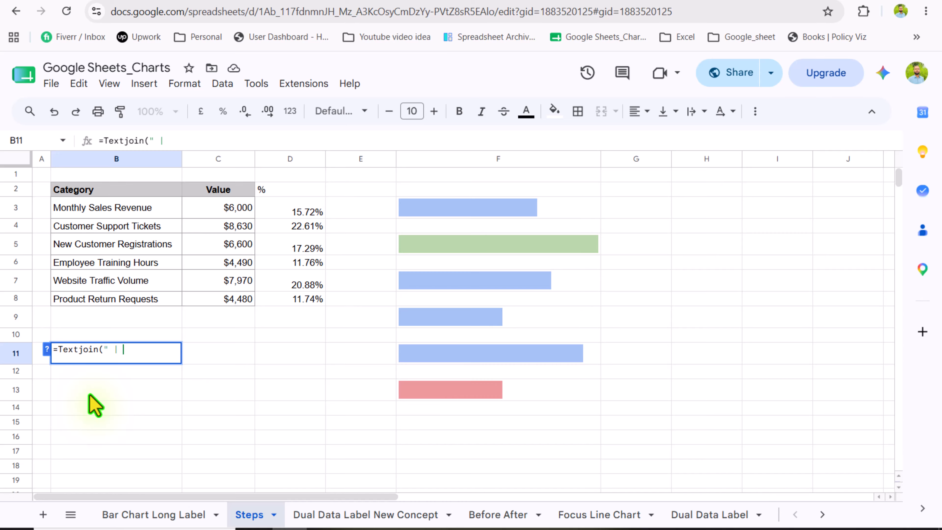
type(" | \",")
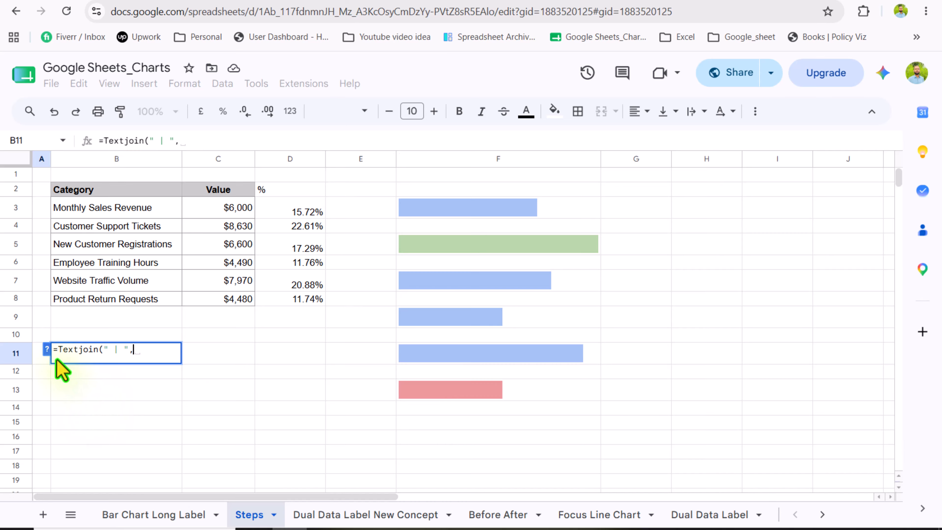
left_click(46, 348)
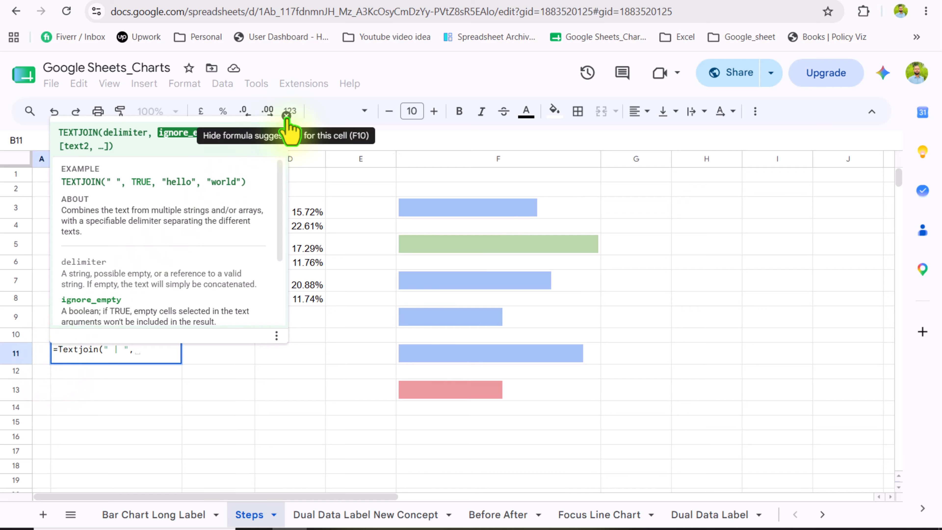
type(",")
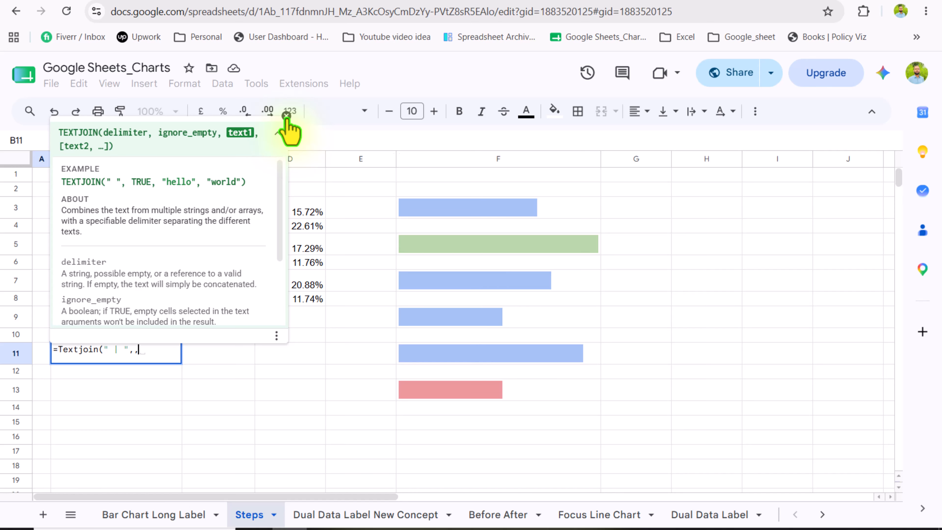
left_click(287, 116)
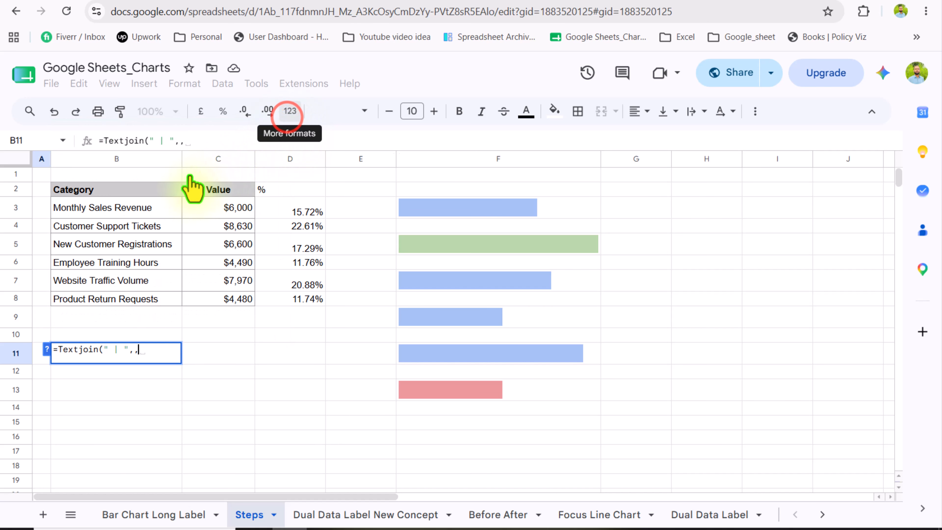
Step: Add the category B3 and the value C3, formatted with Text as "$#,##", to the Textjoin formula
left_click(135, 209)
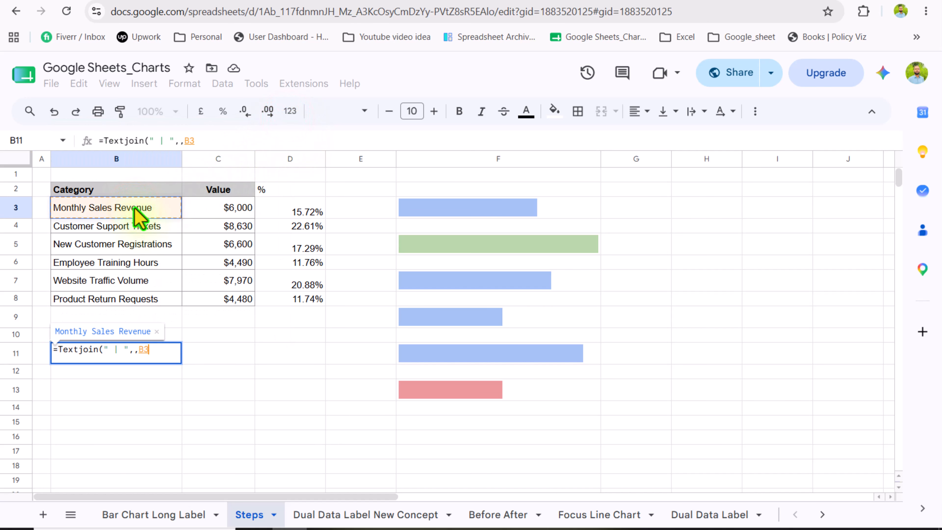
type(",")
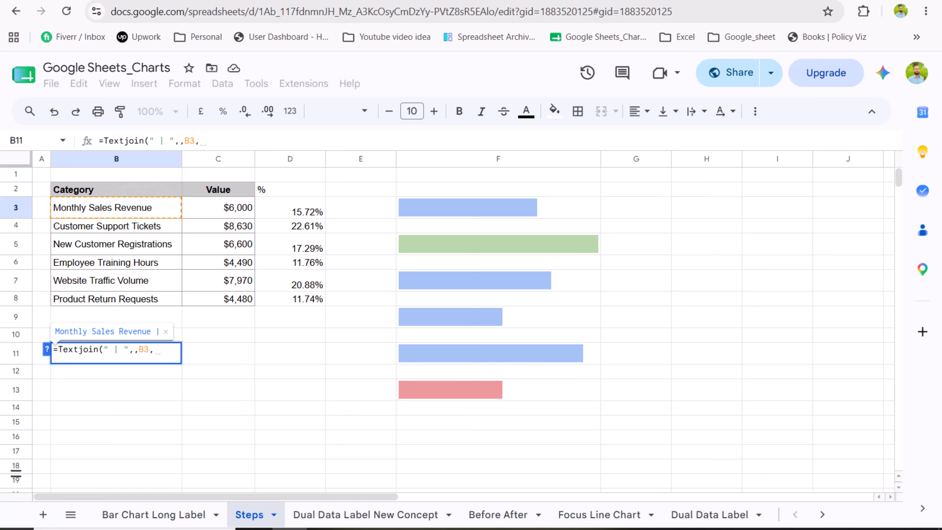
type("Text(")
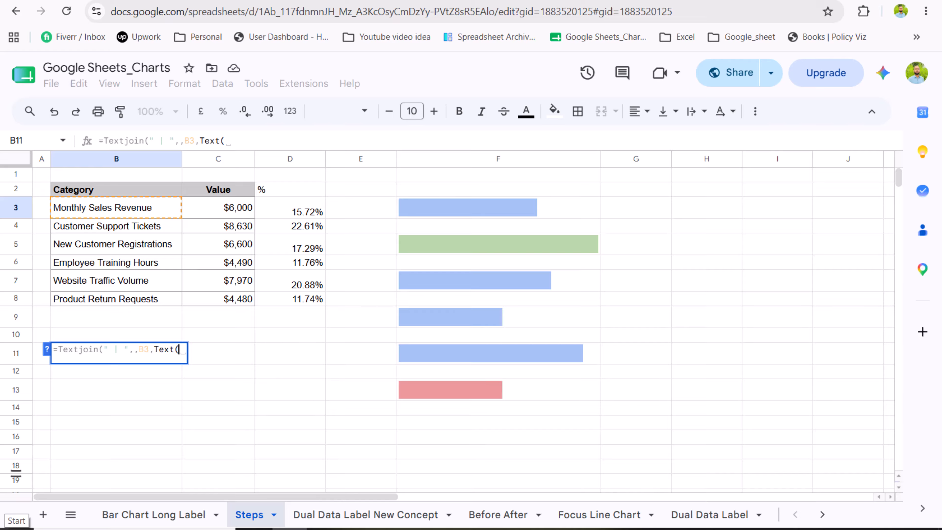
left_click(210, 209)
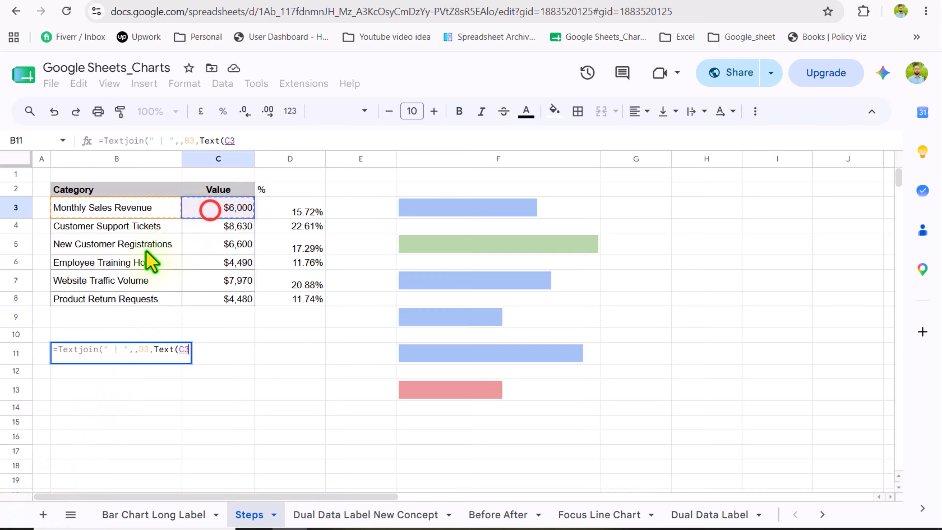
type(",")
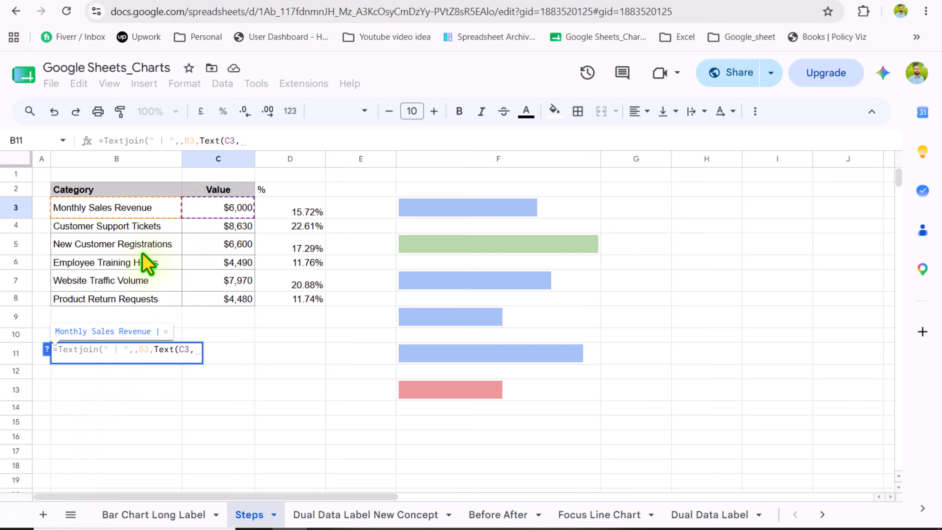
type("\"$#,##")
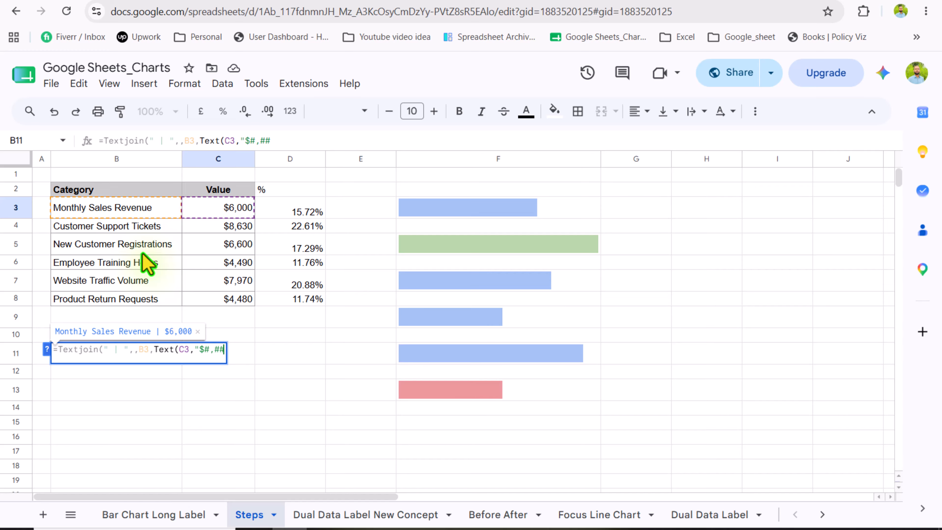
type("\")")
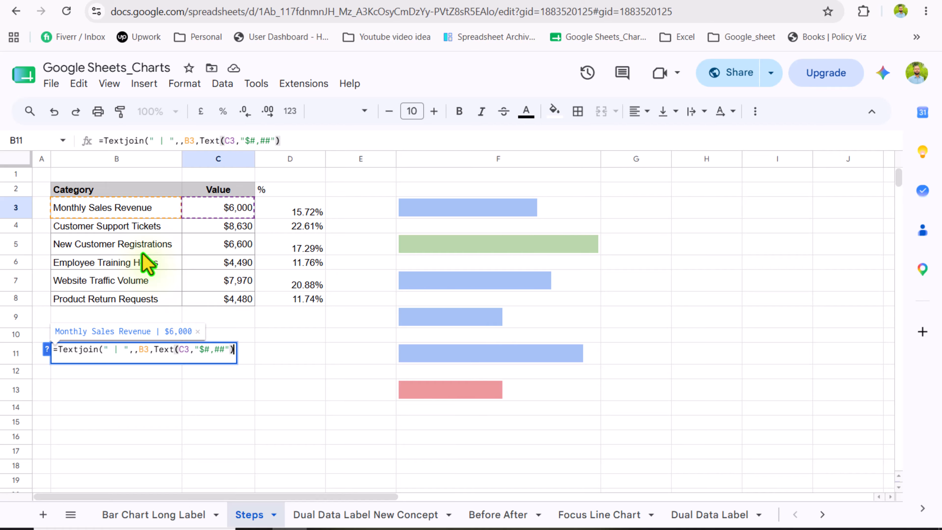
Step: Add the percentage D3, formatted with Text as "0.0%", and complete the Textjoin formula in B11
type(",")
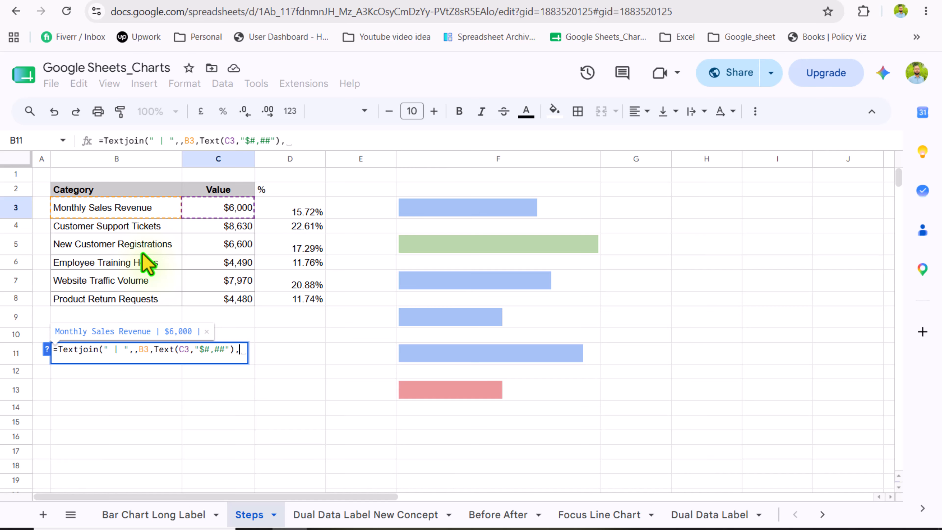
type("Text")
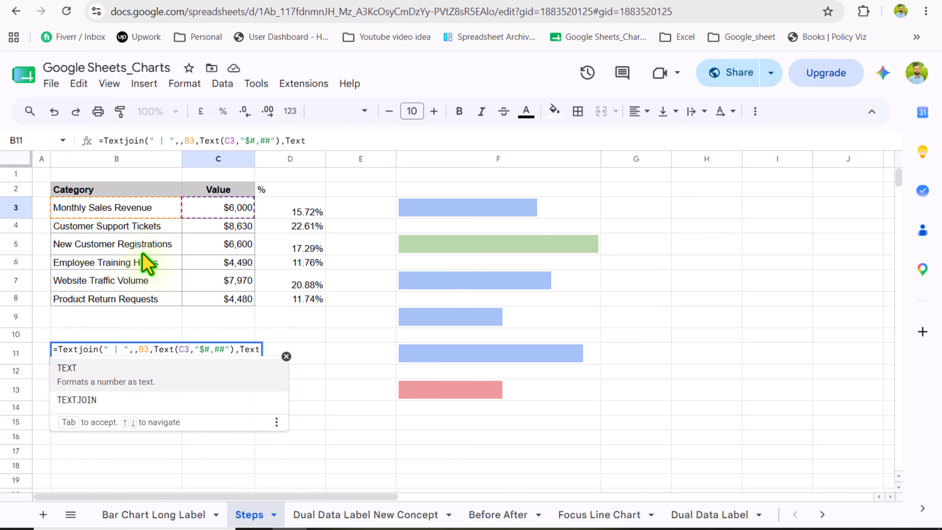
type("(")
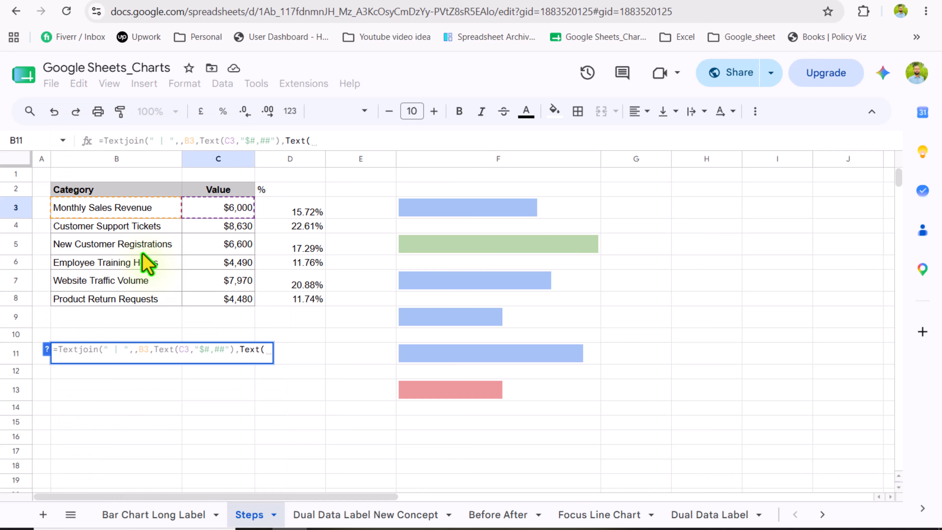
left_click(273, 211)
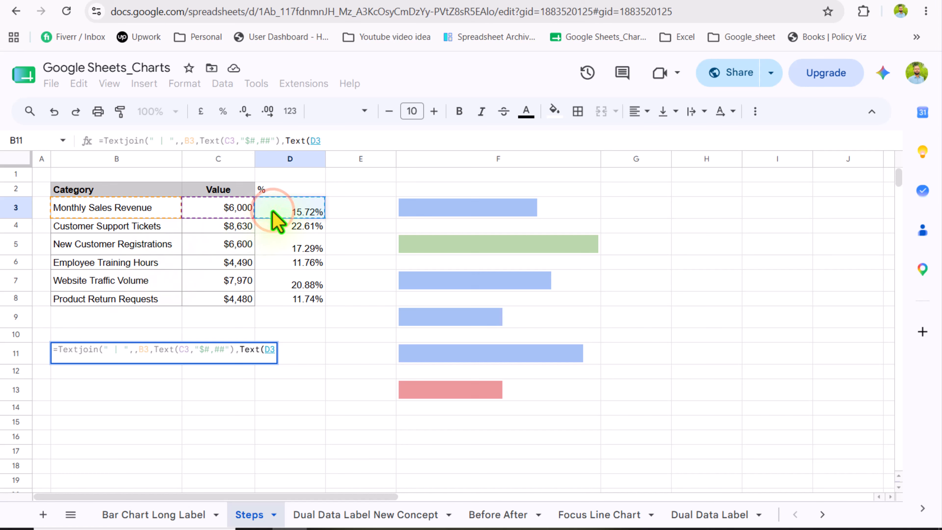
type(",\"0.0")
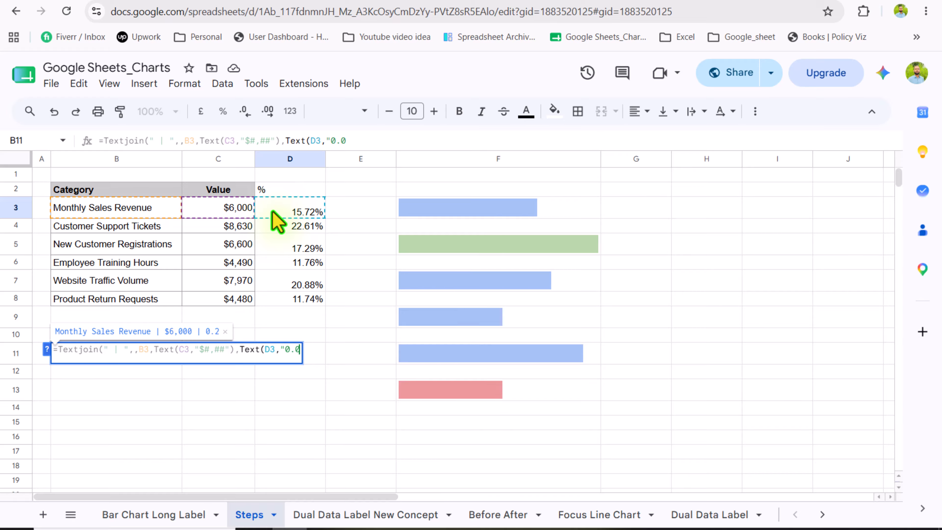
type("%\"")
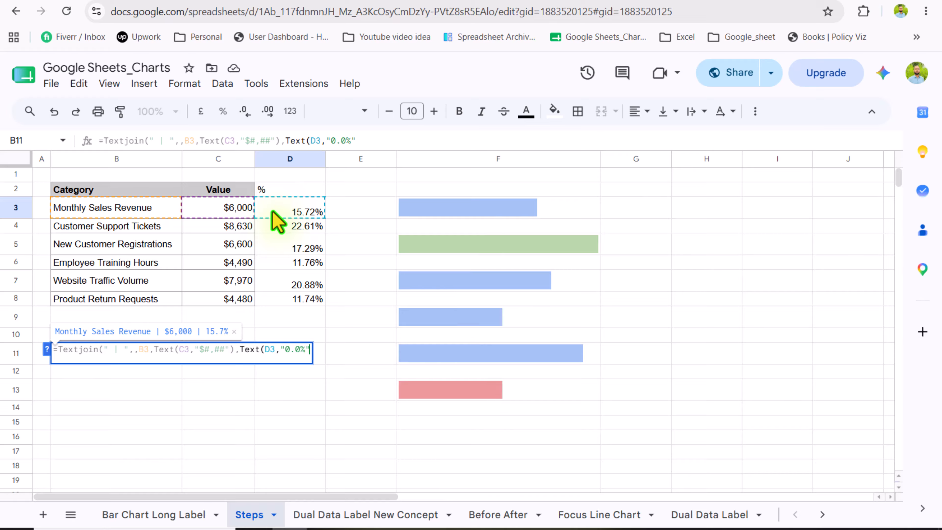
type(")")
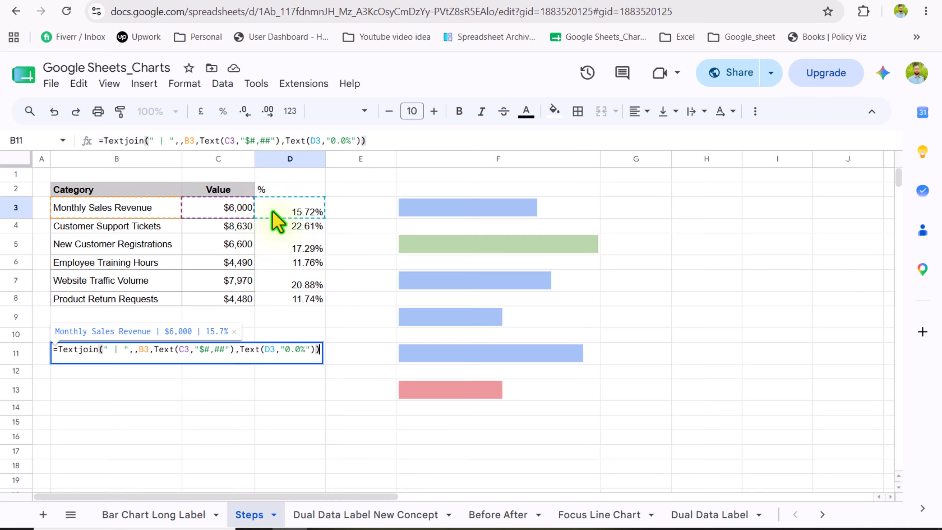
key("Return")
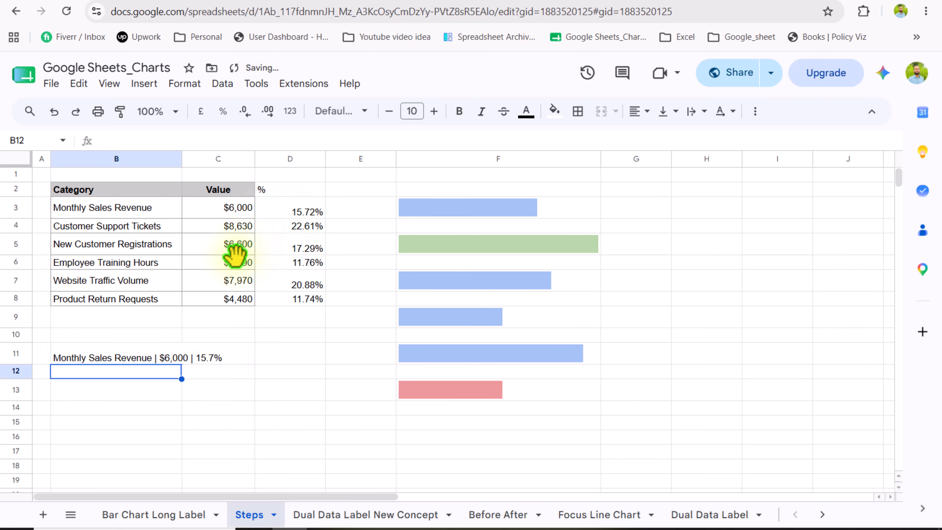
Step: Fill the label formula from B11 down the column for all six categories and clear the surplus cell B17
left_click(159, 357)
left_click_drag(182, 362, 178, 452)
left_click(175, 452)
key("Delete")
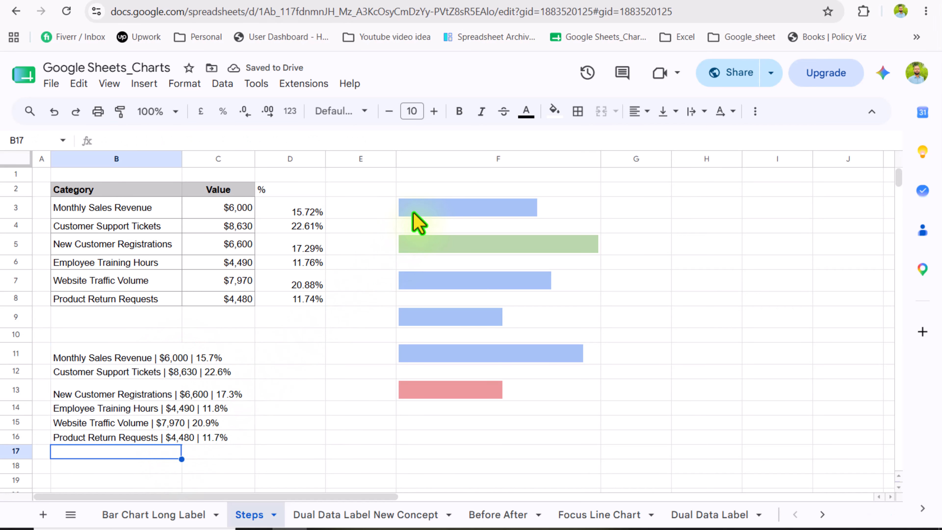
Step: Link F2 and F4, above the first two bars, to the combined labels in B11 and B12
left_click(431, 192)
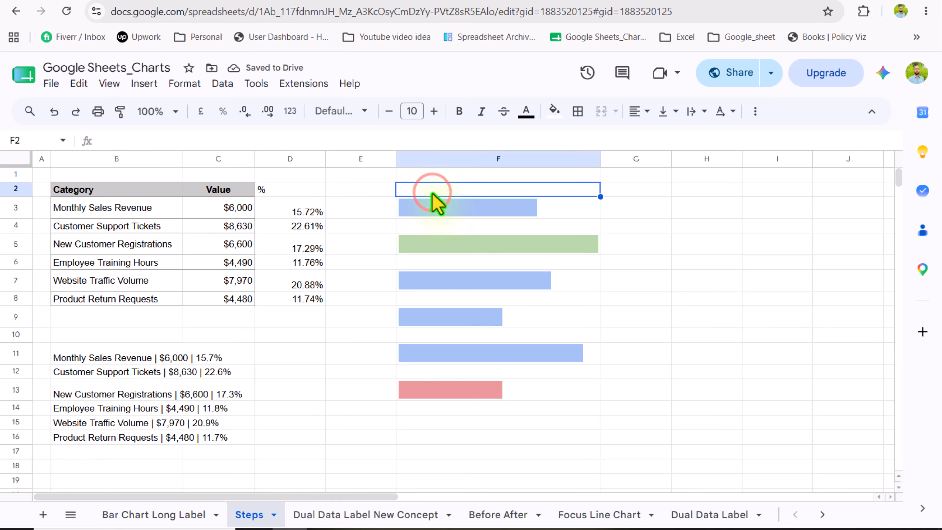
type("=")
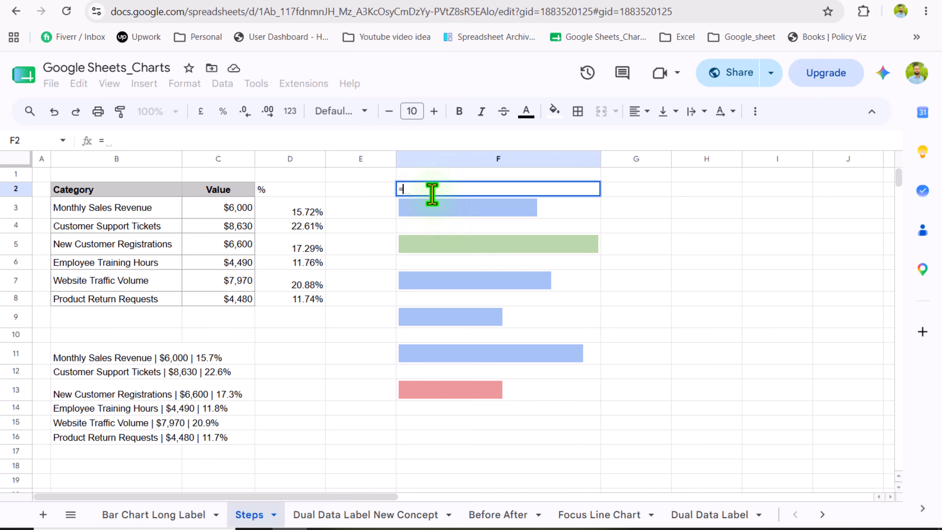
left_click(132, 359)
key("Return")
left_click(461, 226)
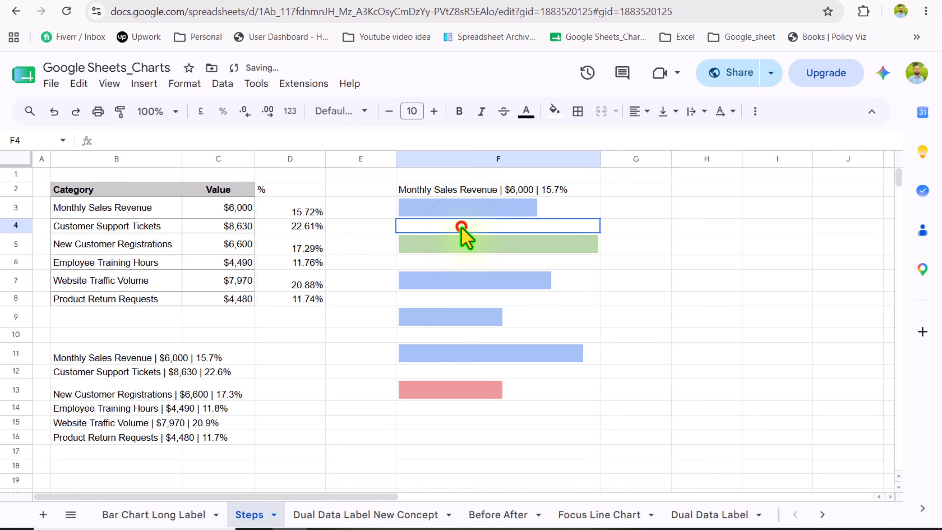
type("=")
left_click(132, 372)
key("Return")
Step: Link F6 and F8, above the third and fourth bars, to the combined labels in B13 and B14
left_click(443, 260)
type("=")
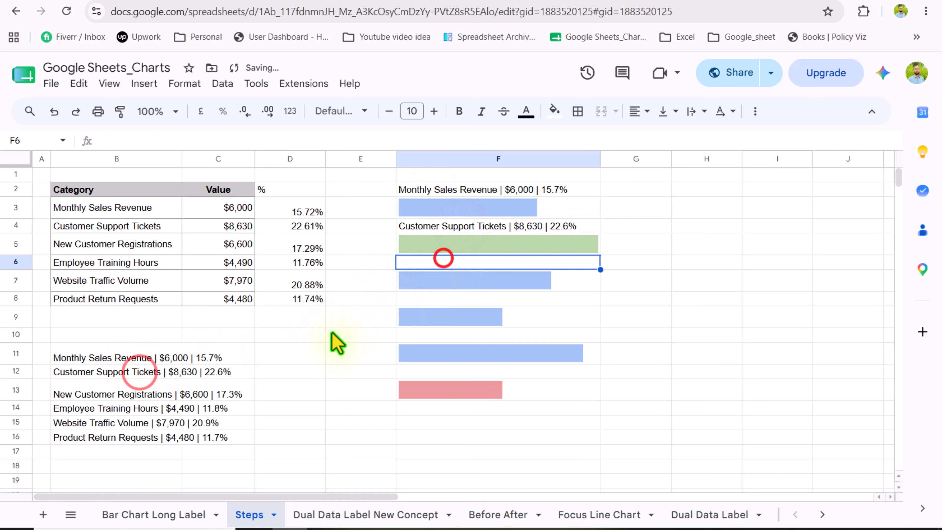
left_click(130, 393)
key("Return")
left_click(415, 300)
type("=")
left_click(130, 406)
key("Return")
Step: Link F10 and F12, above the last two bars, to the combined labels in B15 and B16
left_click(445, 334)
type("=")
left_click(117, 422)
key("Return")
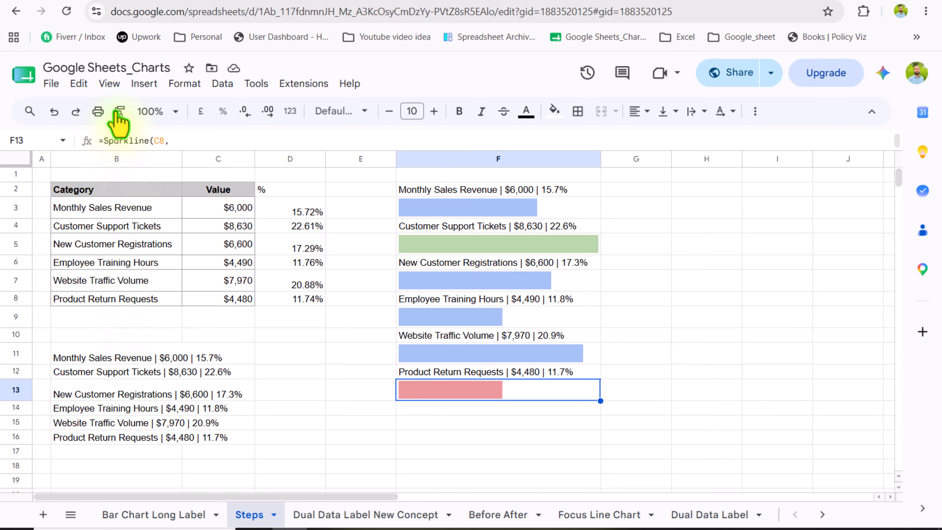
Step: Hide the gridlines on the Steps sheet
left_click(110, 83)
mouse_move(252, 110)
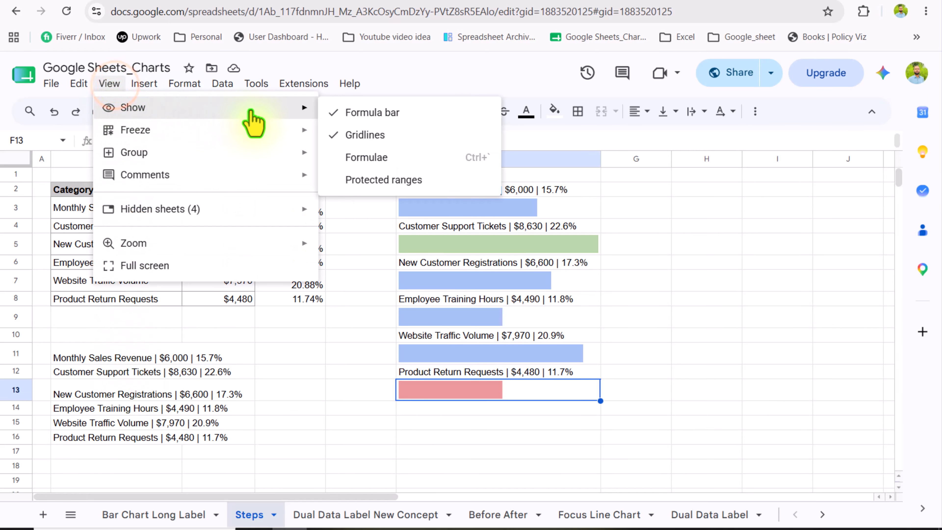
left_click(350, 133)
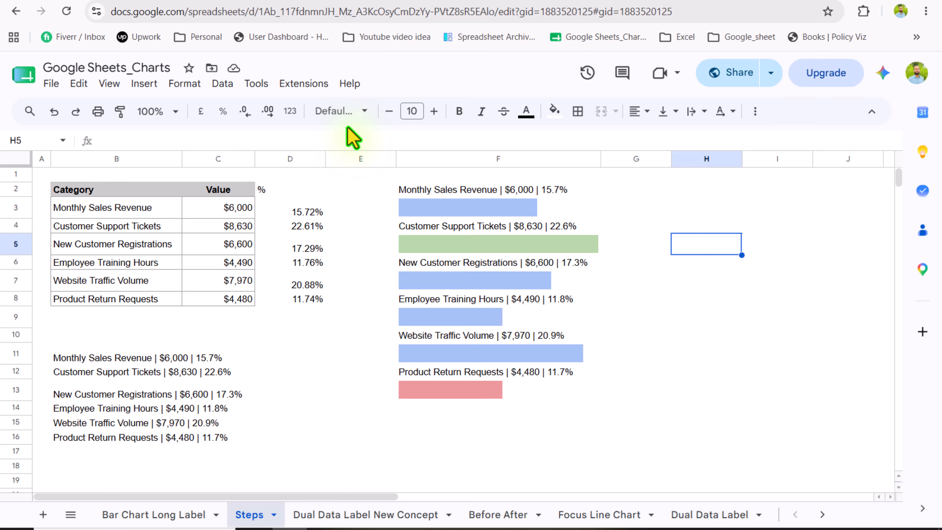
Step: Hide the helper data by setting the text colour of D2:D8 and B11:B16 to white
left_click_drag(277, 189, 297, 307)
left_click(524, 110)
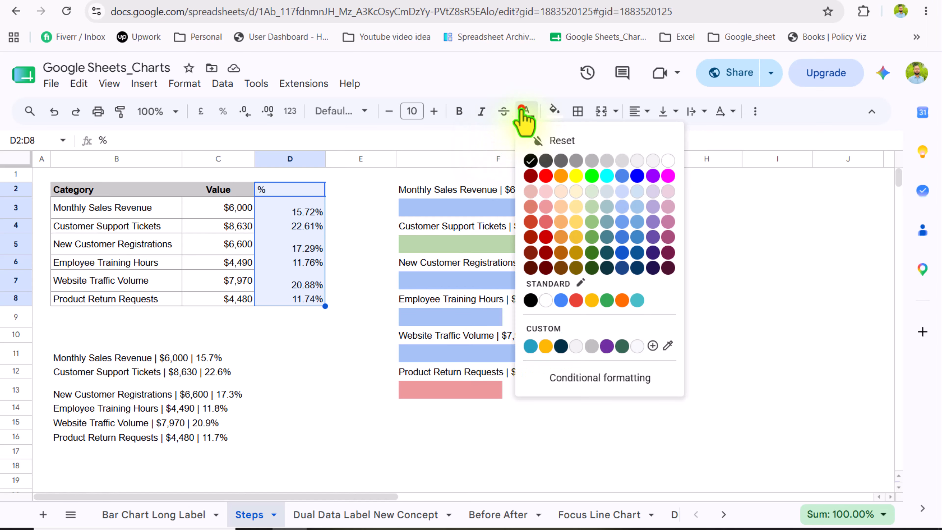
left_click(668, 161)
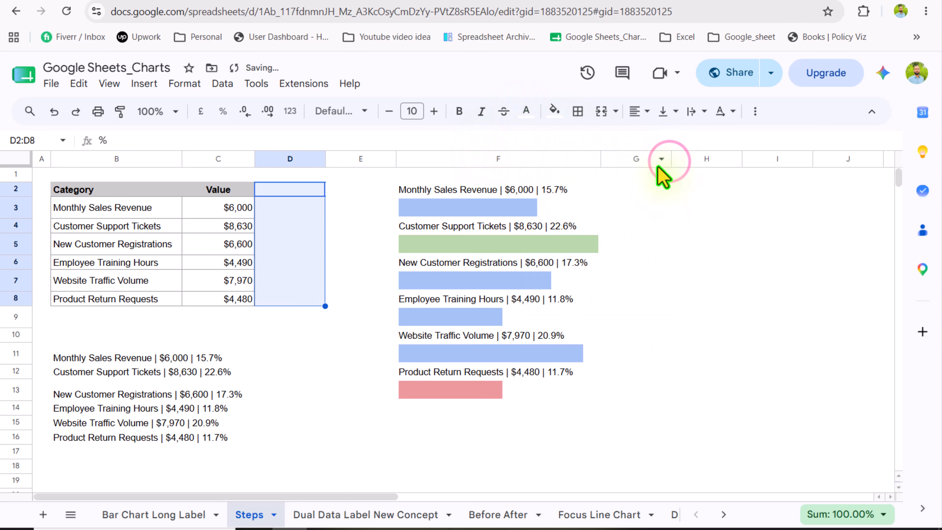
left_click_drag(97, 357, 105, 441)
left_click(526, 110)
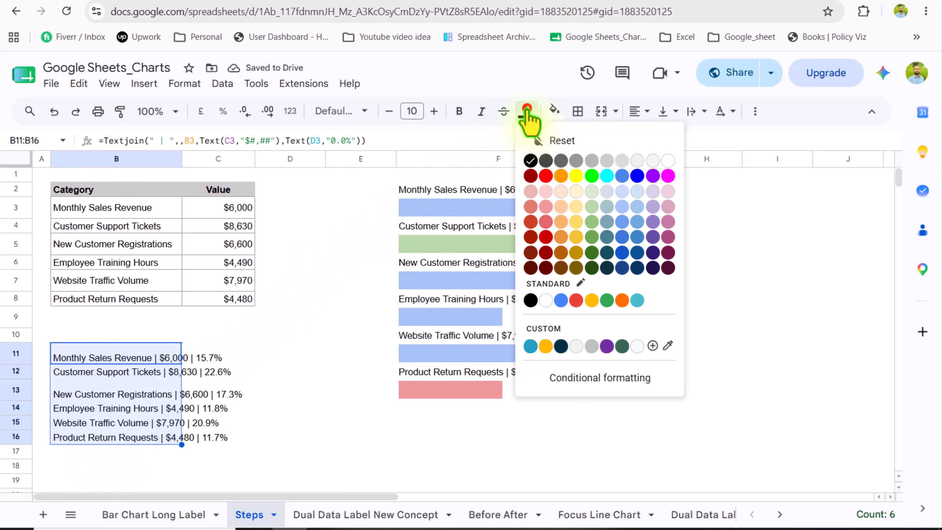
left_click(670, 162)
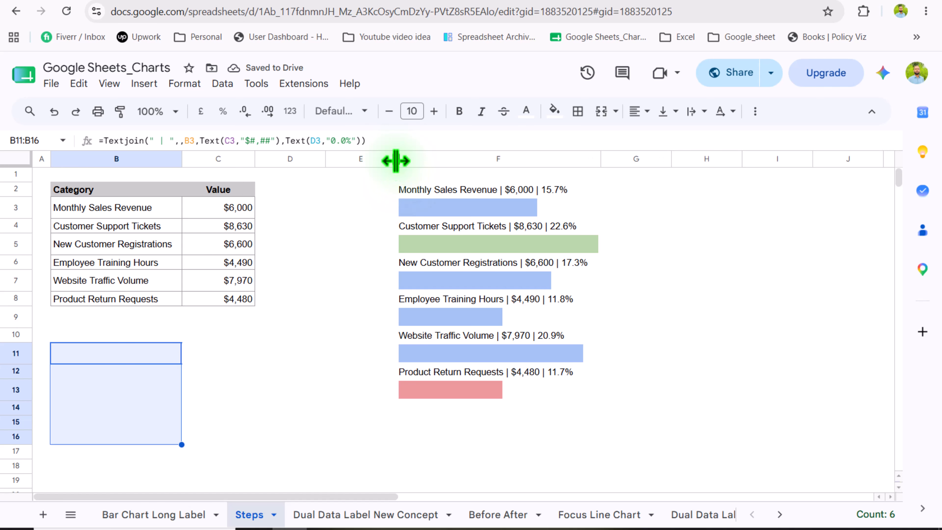
Step: Narrow column E beside the bars, then merge E2:E13 and fill it with the lightest grey
mouse_move(396, 160)
left_mouse_down()
mouse_move(351, 162)
mouse_move(322, 240)
mouse_move(343, 396)
left_mouse_up()
left_click(599, 112)
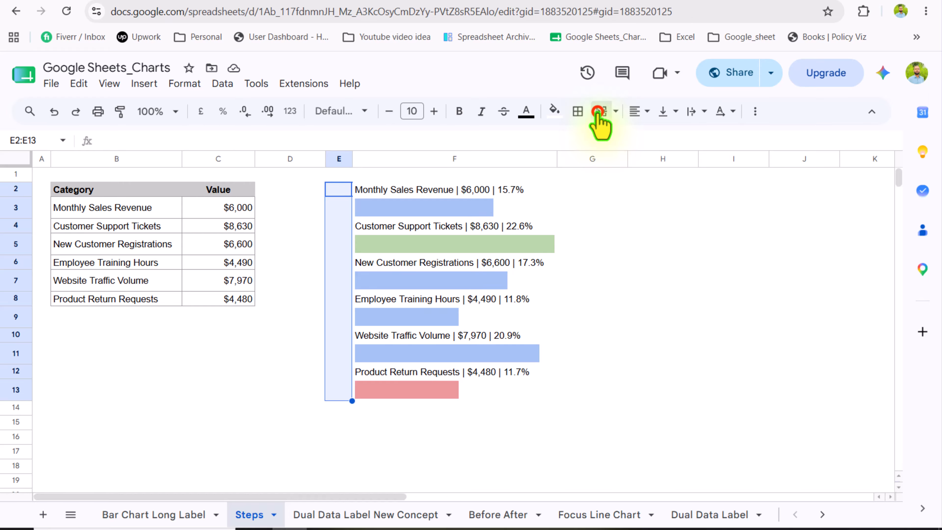
left_click(552, 110)
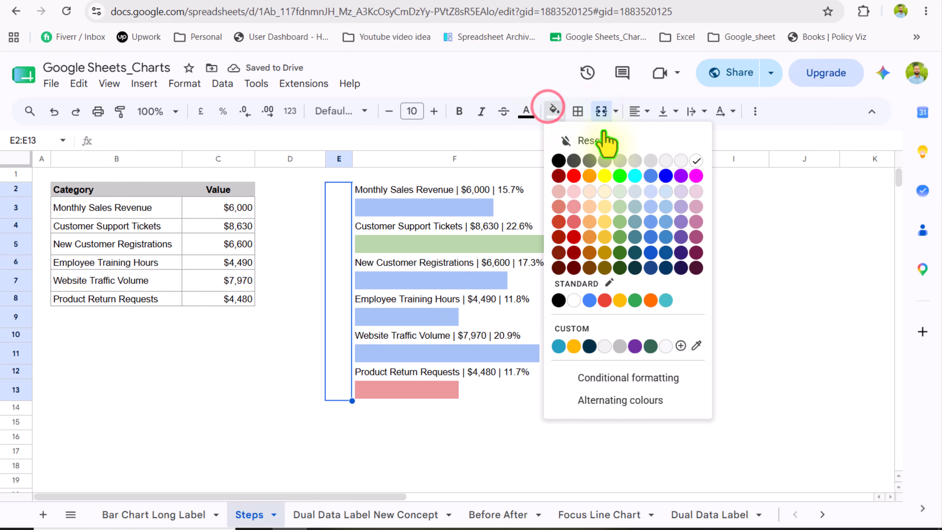
left_click(681, 161)
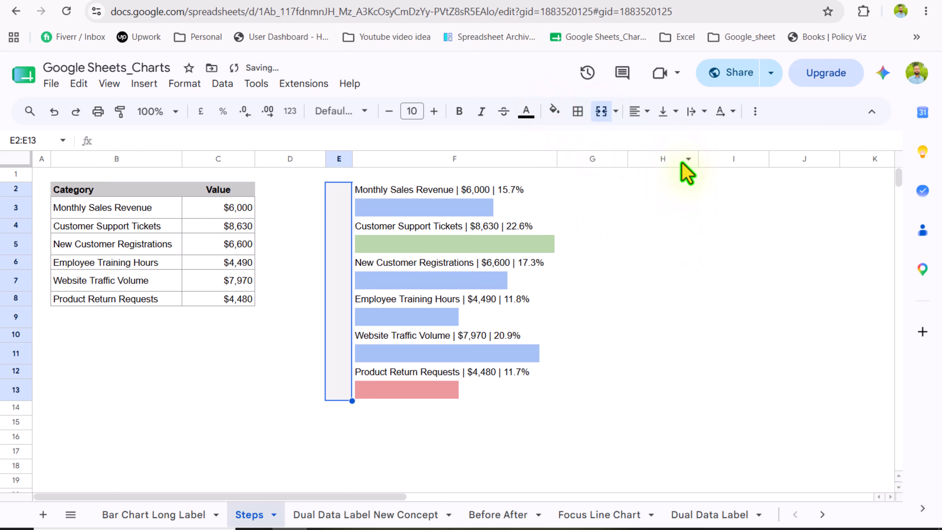
Step: Narrow column G and add an outer border around the chart area E1:G14
left_click_drag(628, 163, 589, 167)
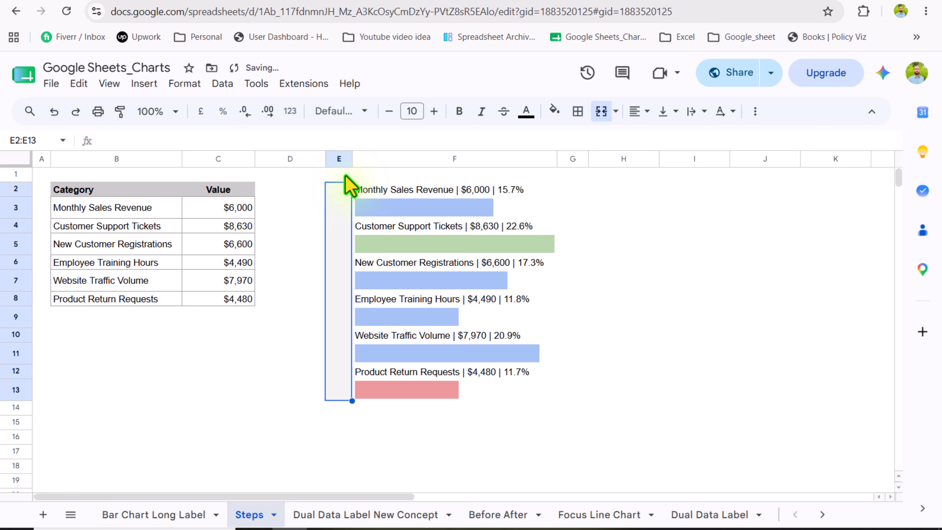
left_click_drag(344, 176, 562, 411)
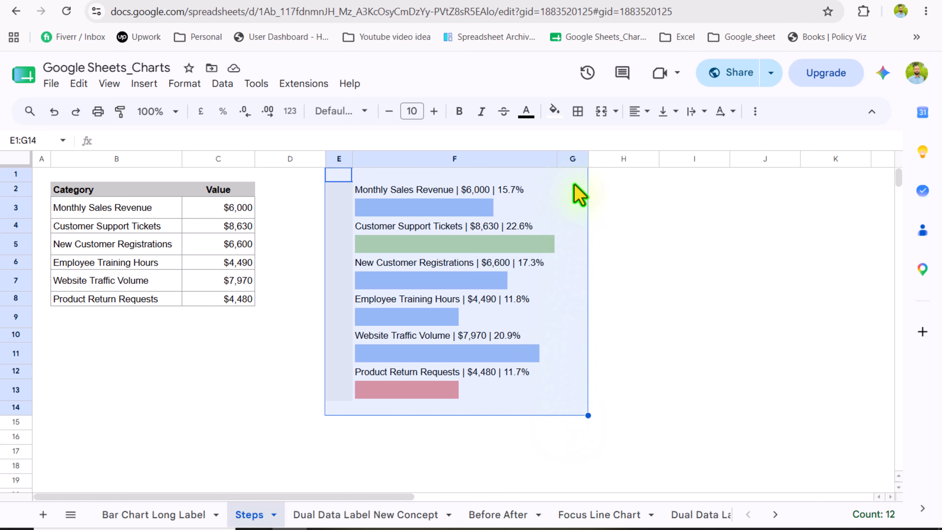
left_click(578, 111)
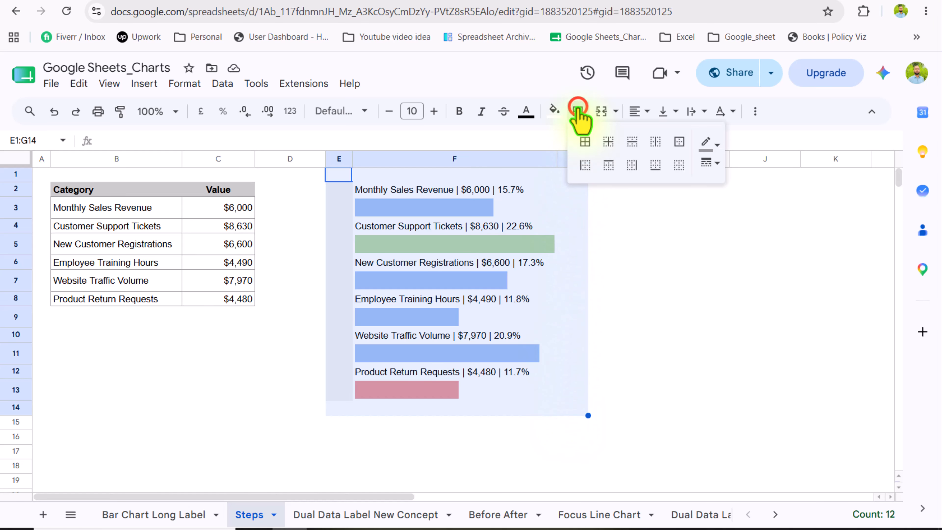
left_click(679, 141)
left_click(706, 319)
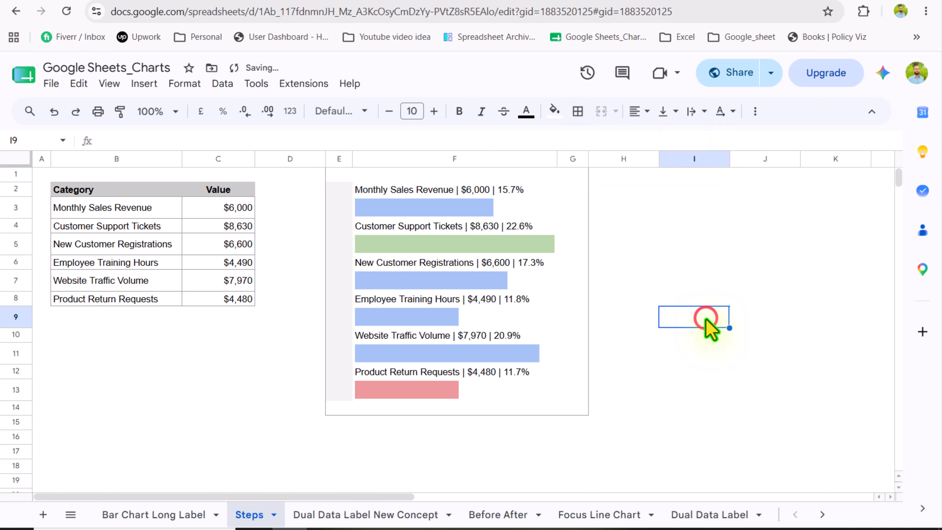
Step: Insert a blank row above row 1
left_click(18, 174)
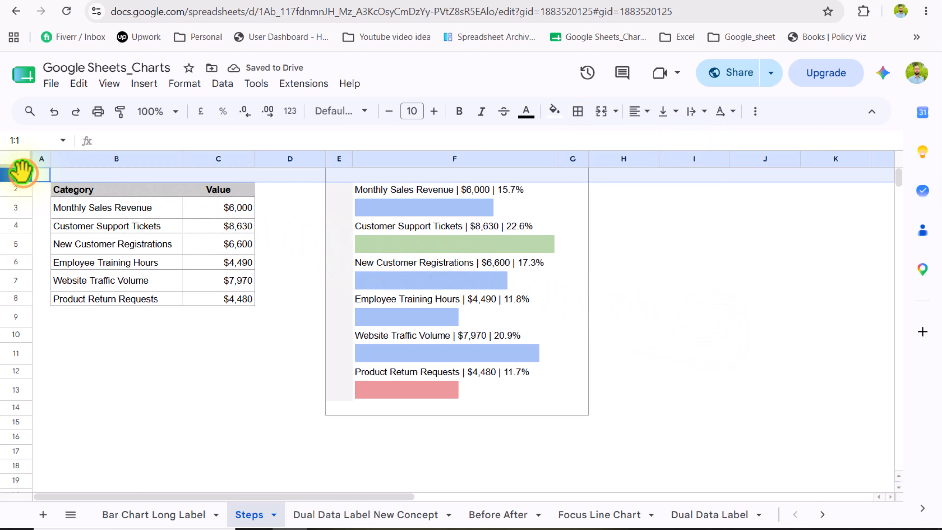
right_click(20, 173)
left_click(82, 277)
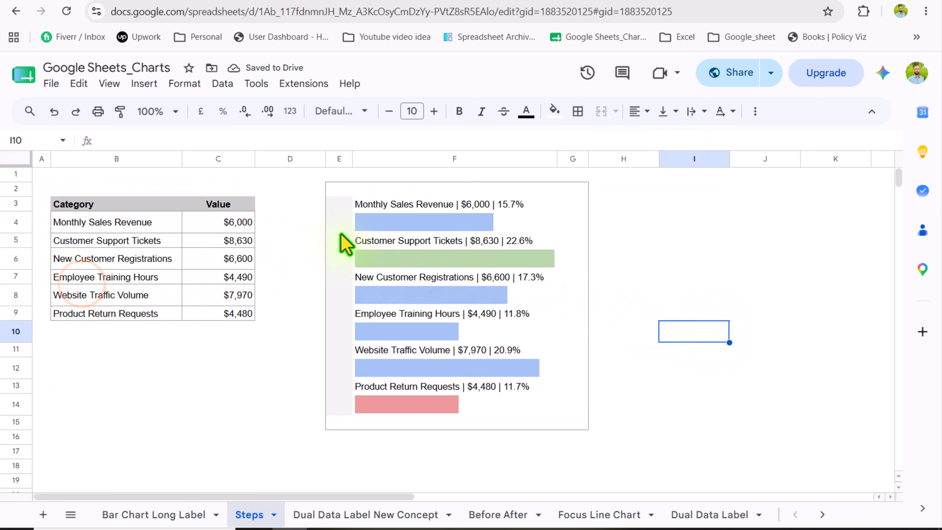
Step: Add an outer border around the merged grey cell E3:E14
left_click(345, 243)
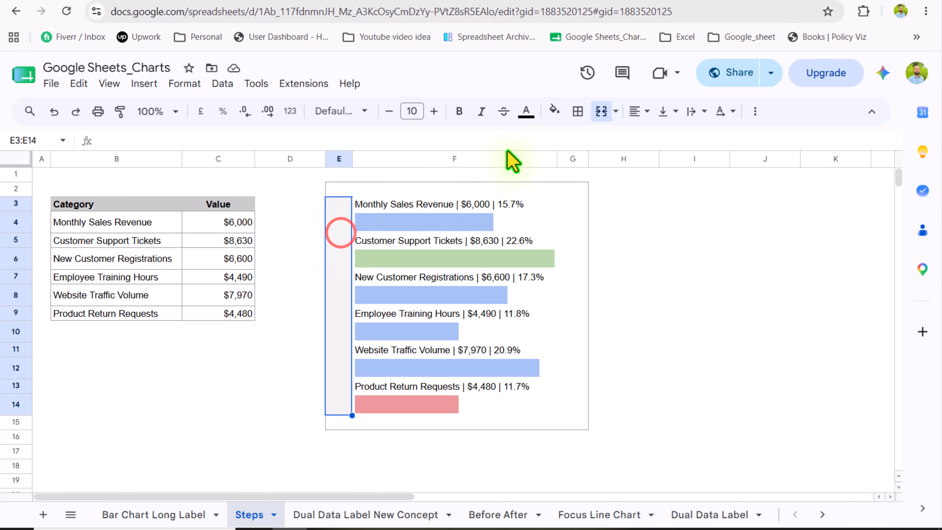
left_click(581, 123)
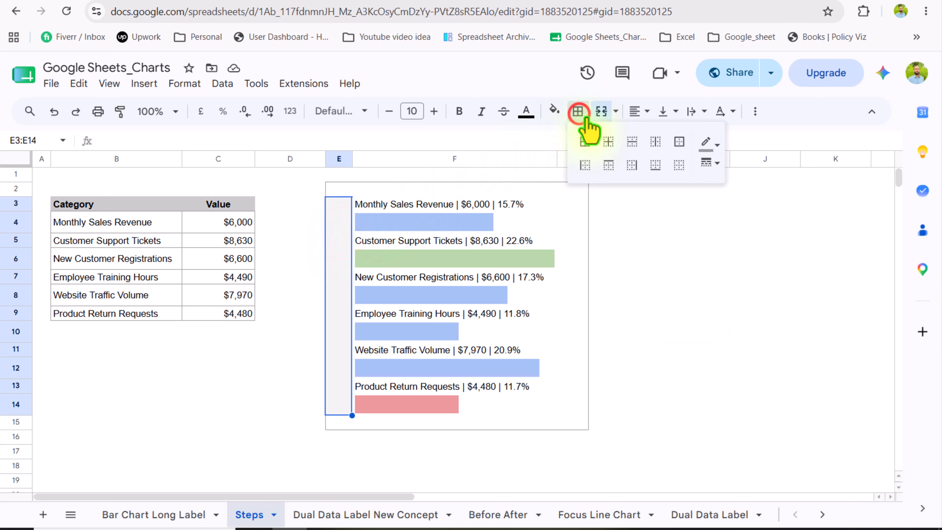
left_click(674, 142)
left_click(697, 307)
left_click(678, 283)
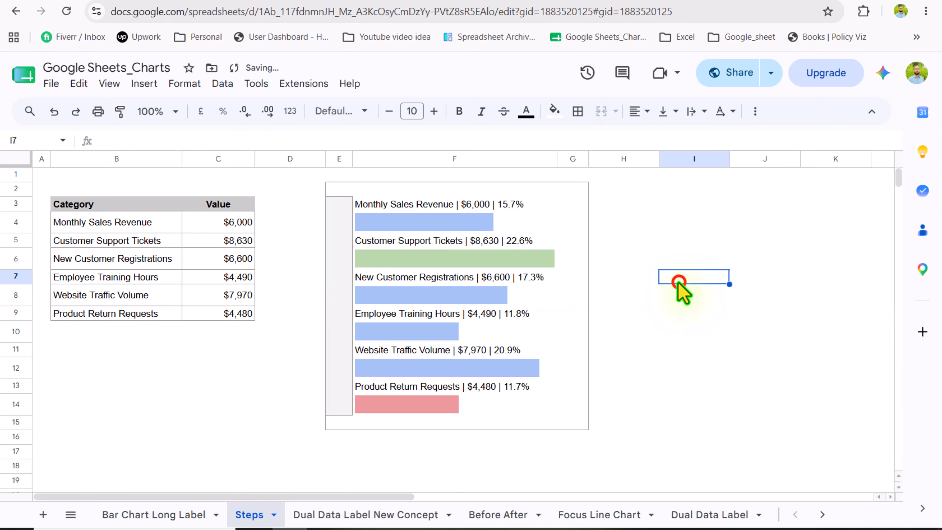
key("Up")
key("Up")
key("Up")
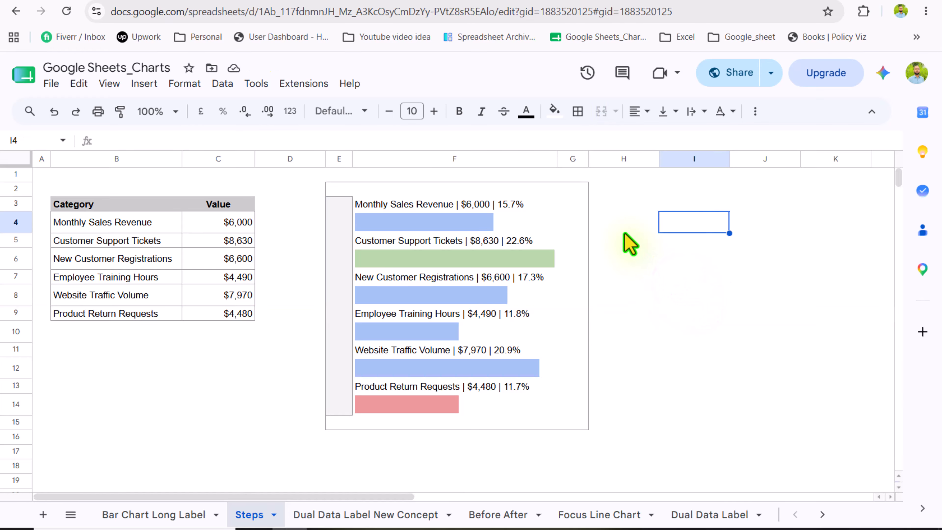
Step: Add a bottom border beneath each sparkline bar in column F, from F4 through F14
left_click(472, 222)
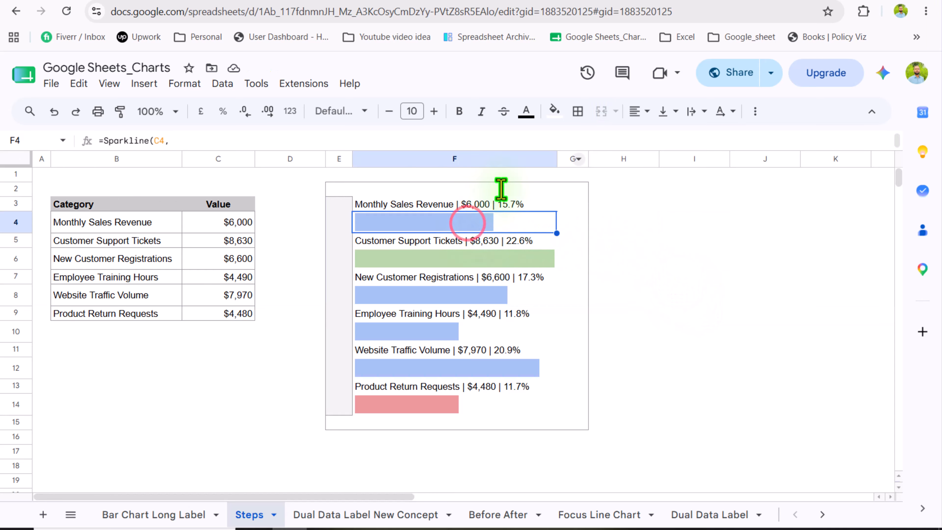
left_click(578, 113)
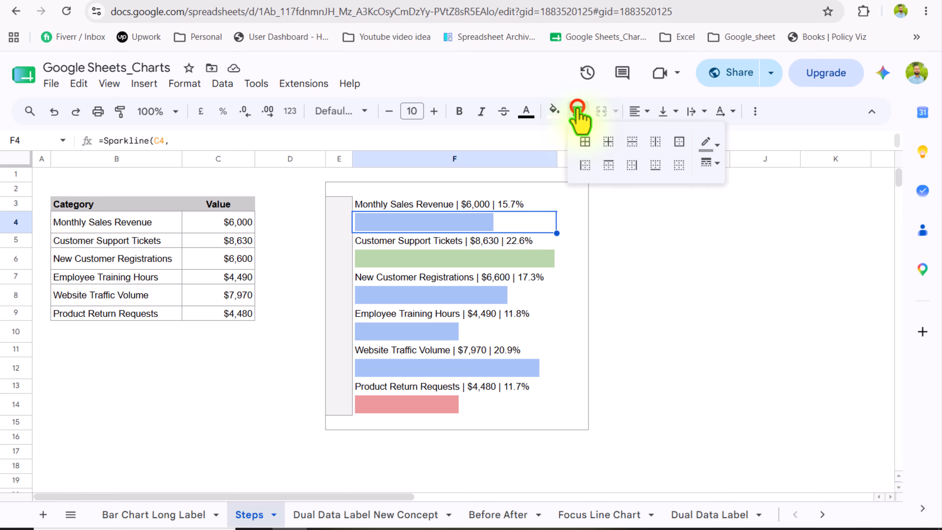
left_click(655, 169)
key("Down")
key("Down")
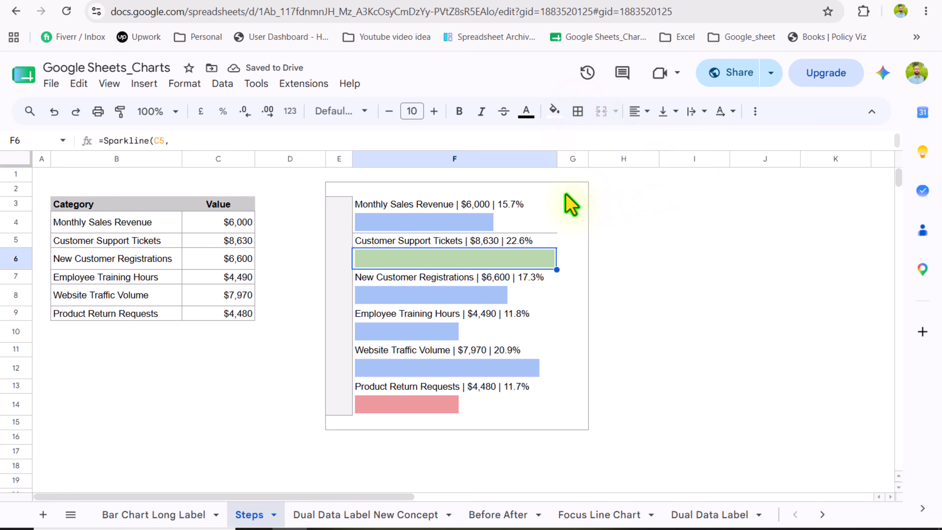
left_click(501, 297)
left_click(458, 328)
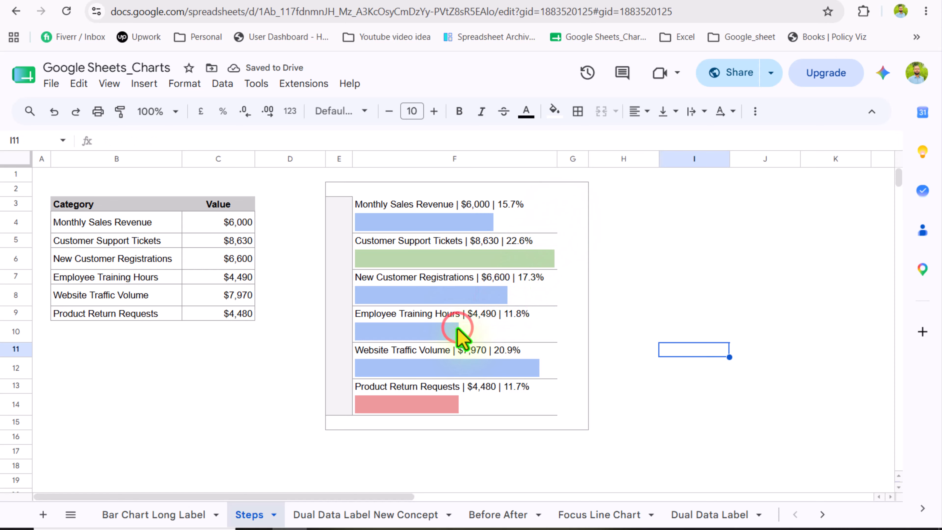
Step: Copy the title "Business Performance Overview" from the Bar Chart Long Label sheet into the merged cell E3:E14 on the Steps sheet
left_click(144, 515)
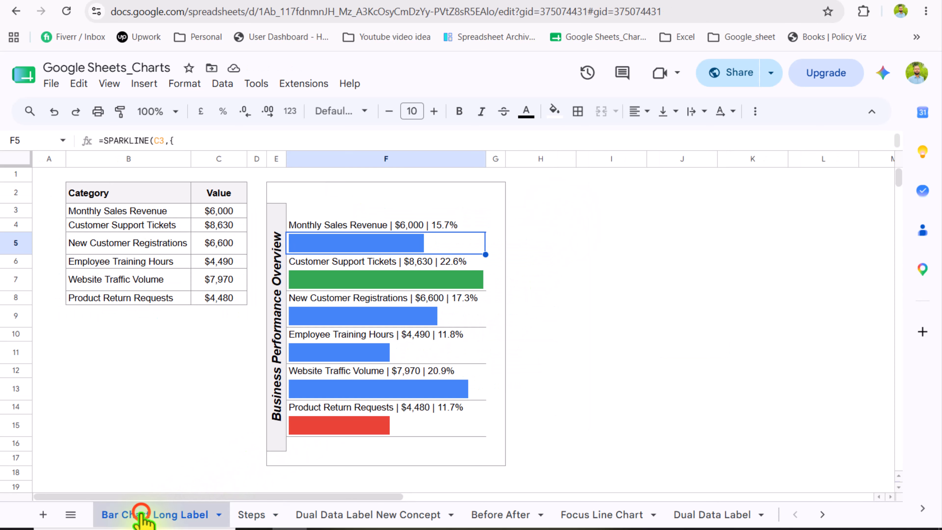
left_click(281, 345)
double_click(281, 345)
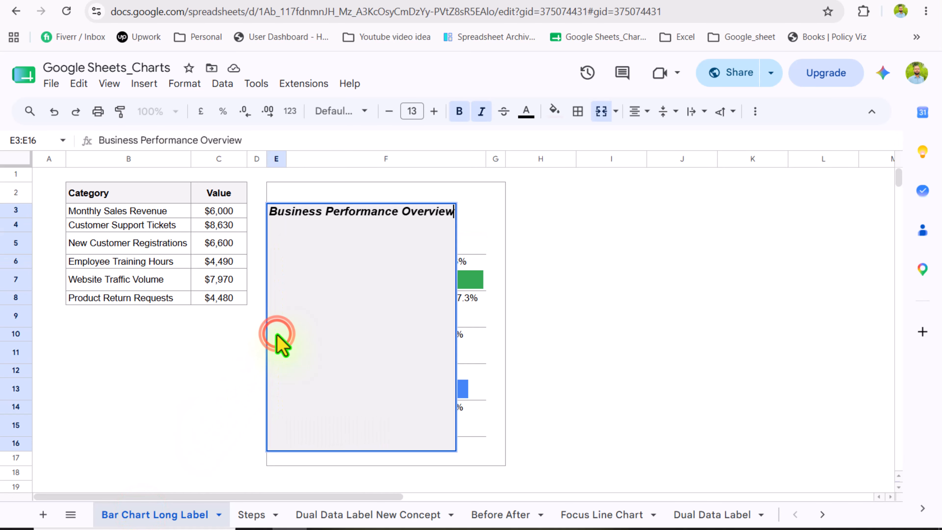
key("ctrl+a")
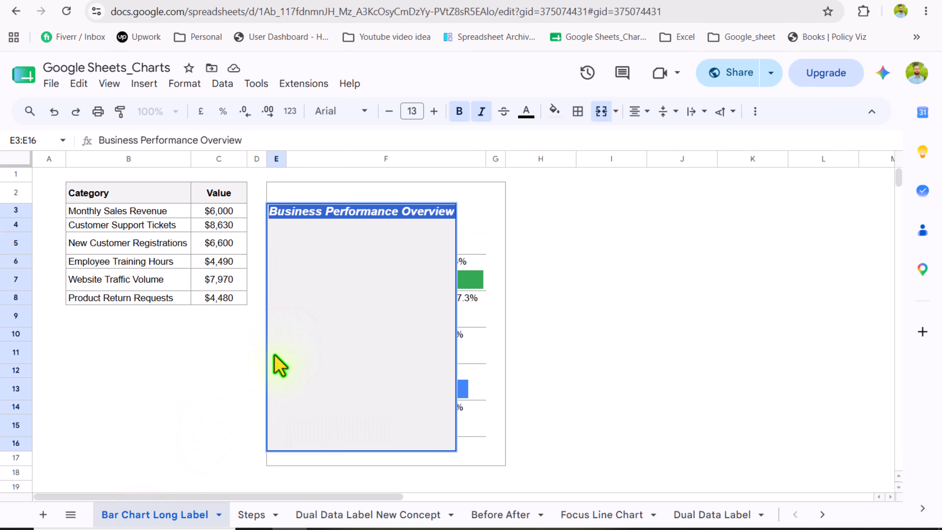
left_click(252, 515)
left_click(337, 327)
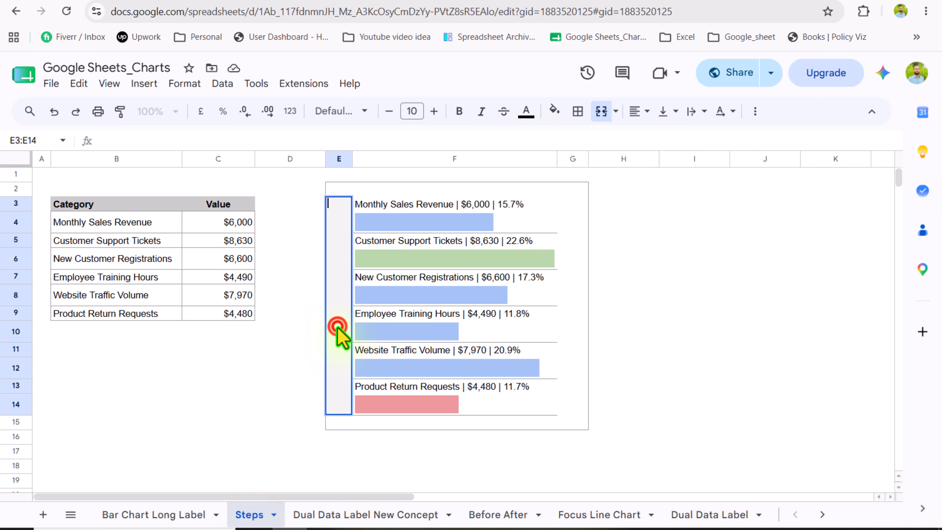
double_click(337, 328)
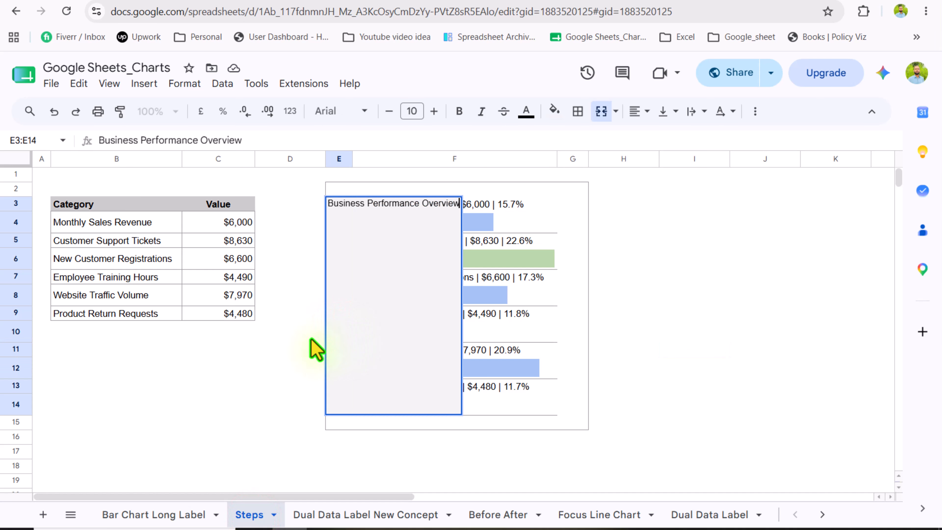
left_click(296, 343)
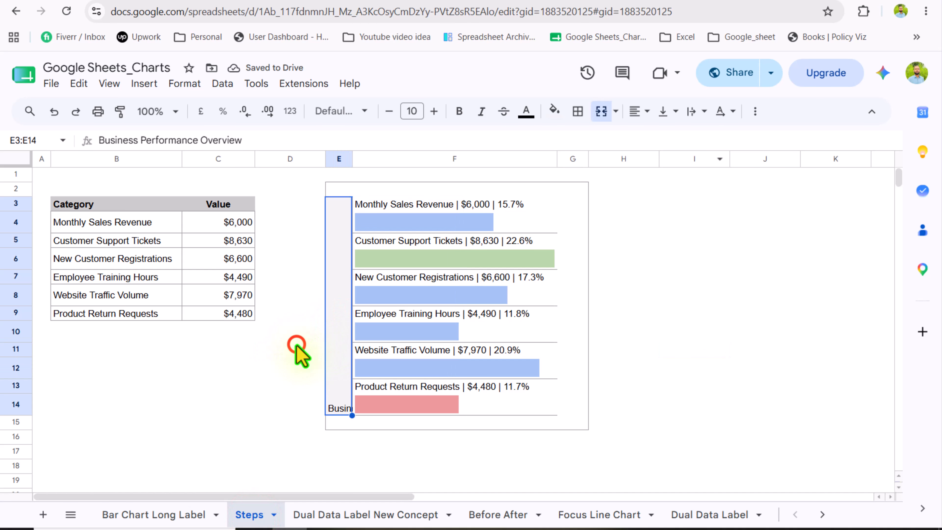
Step: Rotate the chart title in E3:E14 upwards and centre it vertically and horizontally
left_click(727, 113)
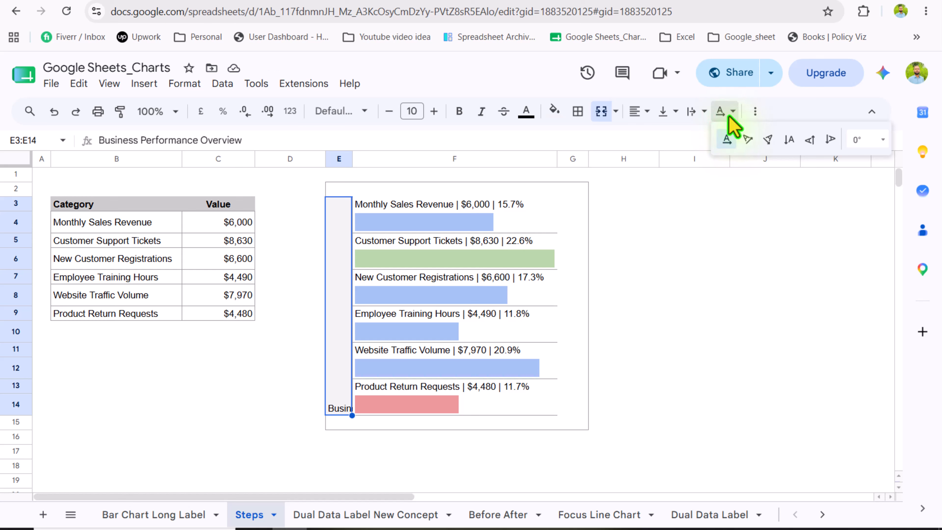
left_click(810, 140)
left_click(688, 138)
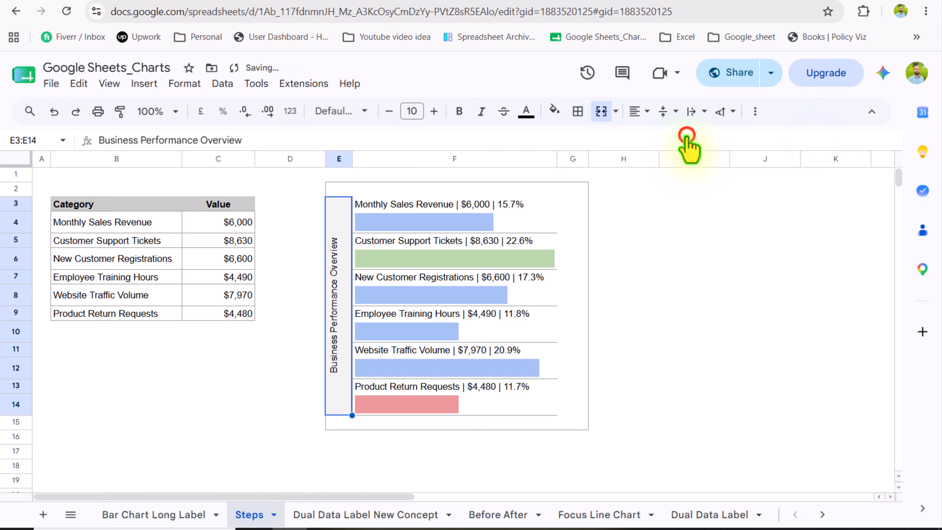
Step: Set the chart title's font size to 13 and make it bold
left_click(440, 115)
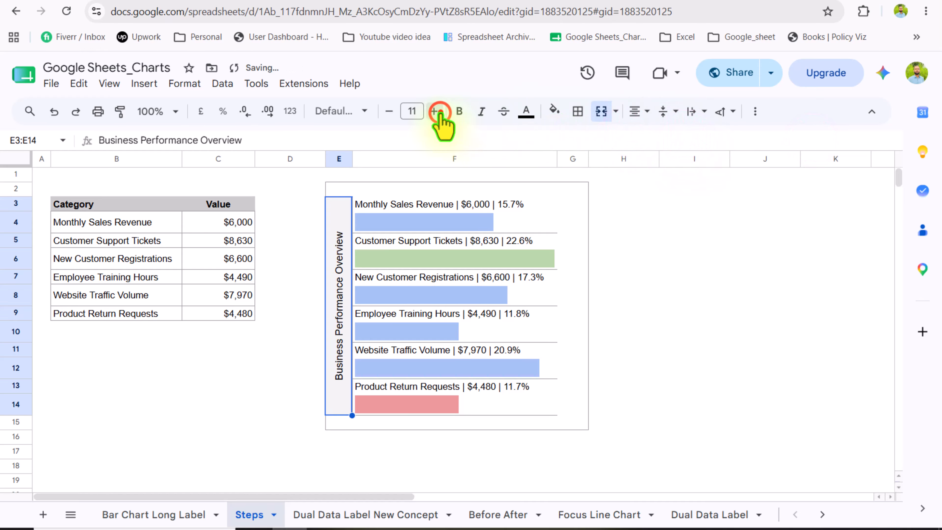
left_click(441, 115)
left_click(442, 118)
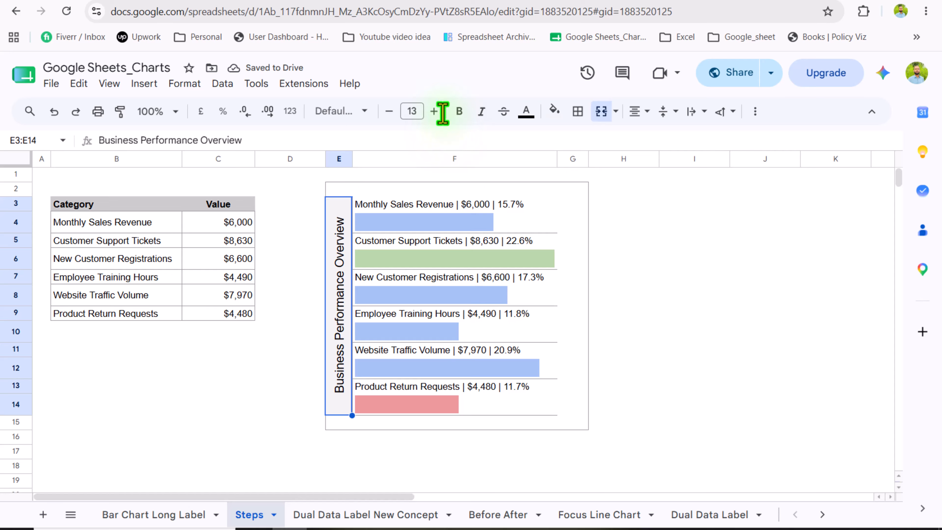
left_click(459, 111)
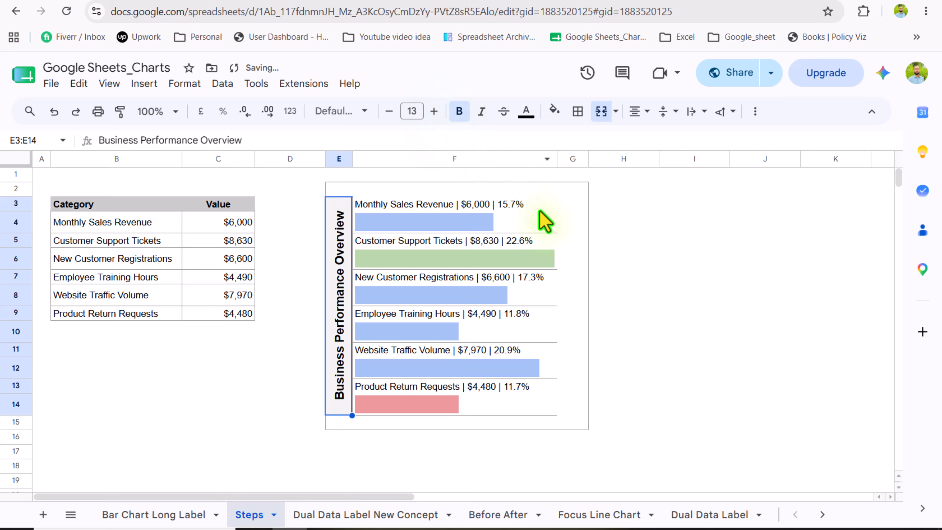
left_click(637, 312)
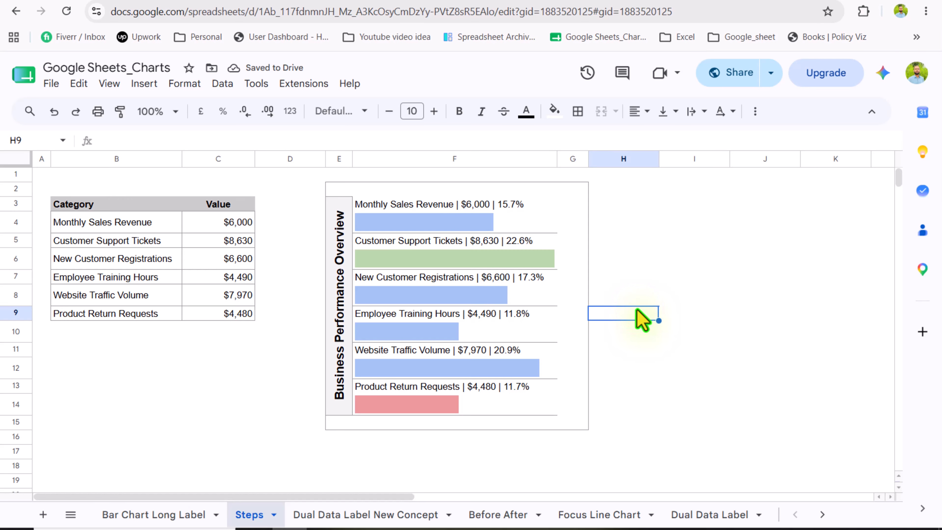